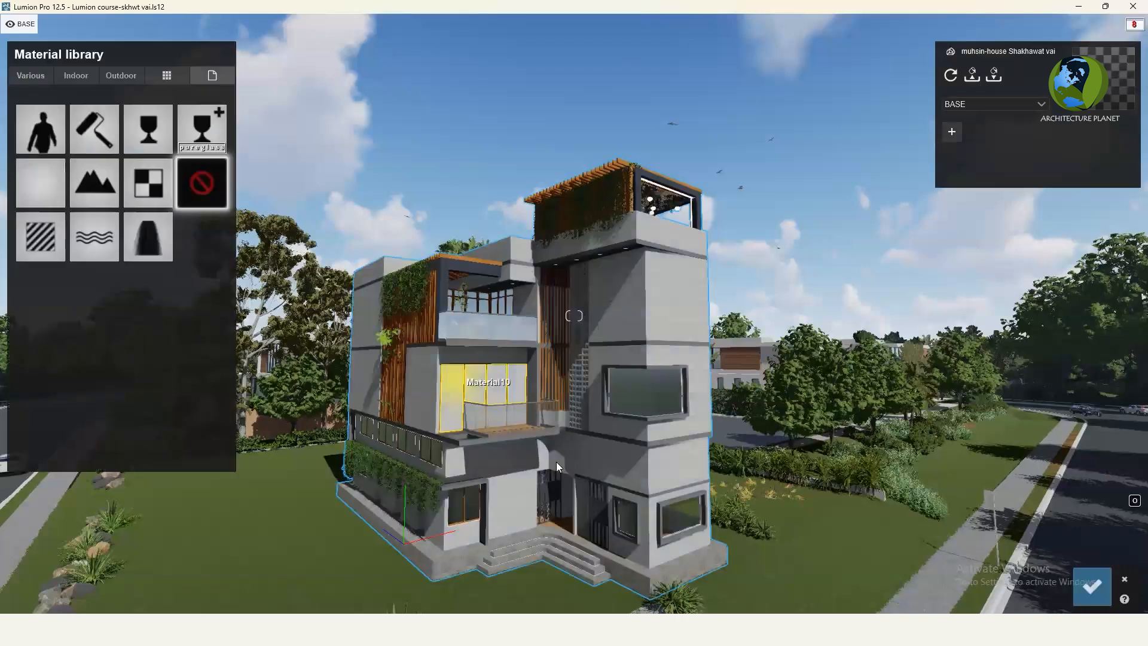
# Give the Material10 glazing behind the first-floor balcony a Standard material and paste the copied material settings onto it
pyautogui.click(187, 118)
pyautogui.click(170, 52)
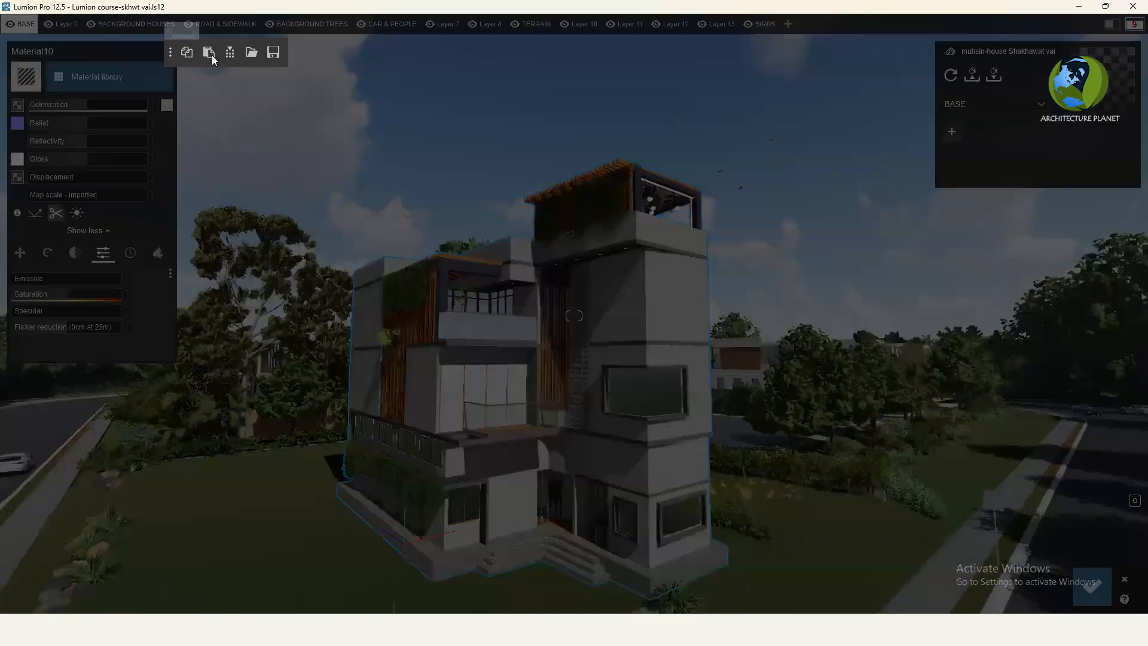
pyautogui.click(209, 53)
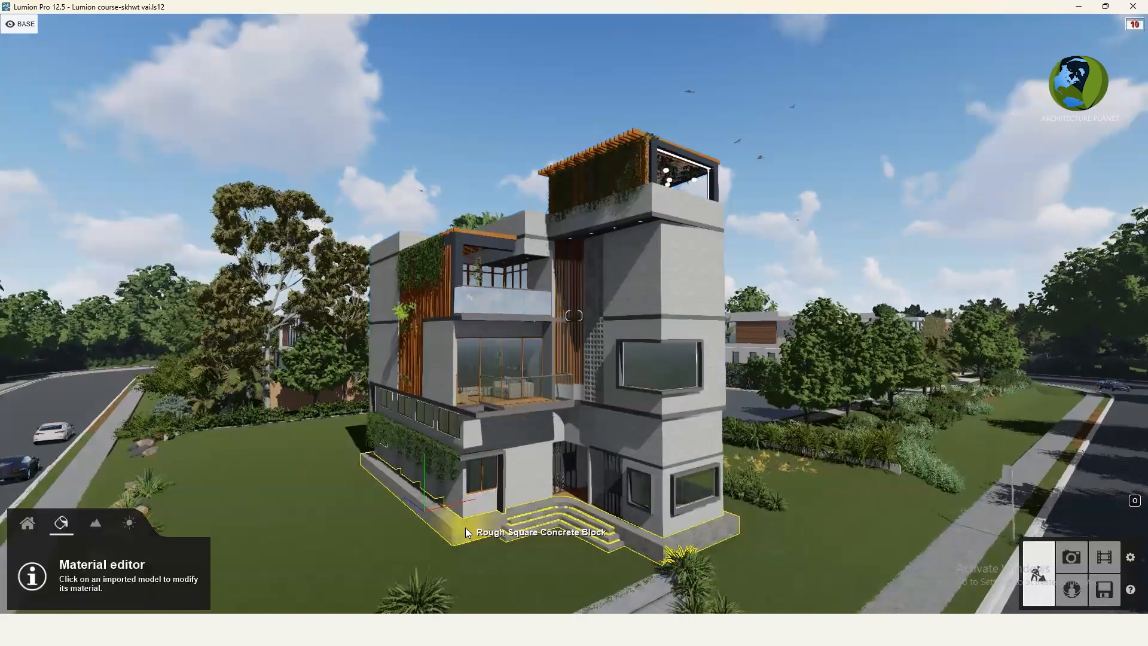
# Give the Rough Square Concrete Block plinth a Standard material, set its reflectivity to 0.0 and lower its gloss
pyautogui.click(466, 532)
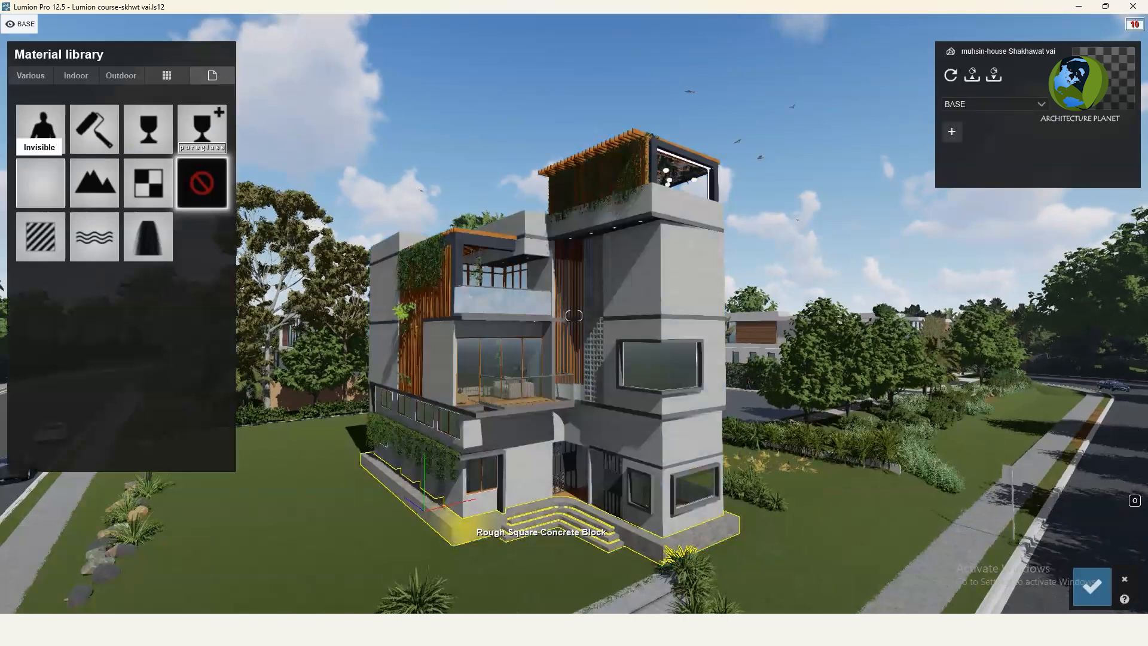
pyautogui.moveTo(468, 531); pyautogui.dragTo(457, 574, button='right')
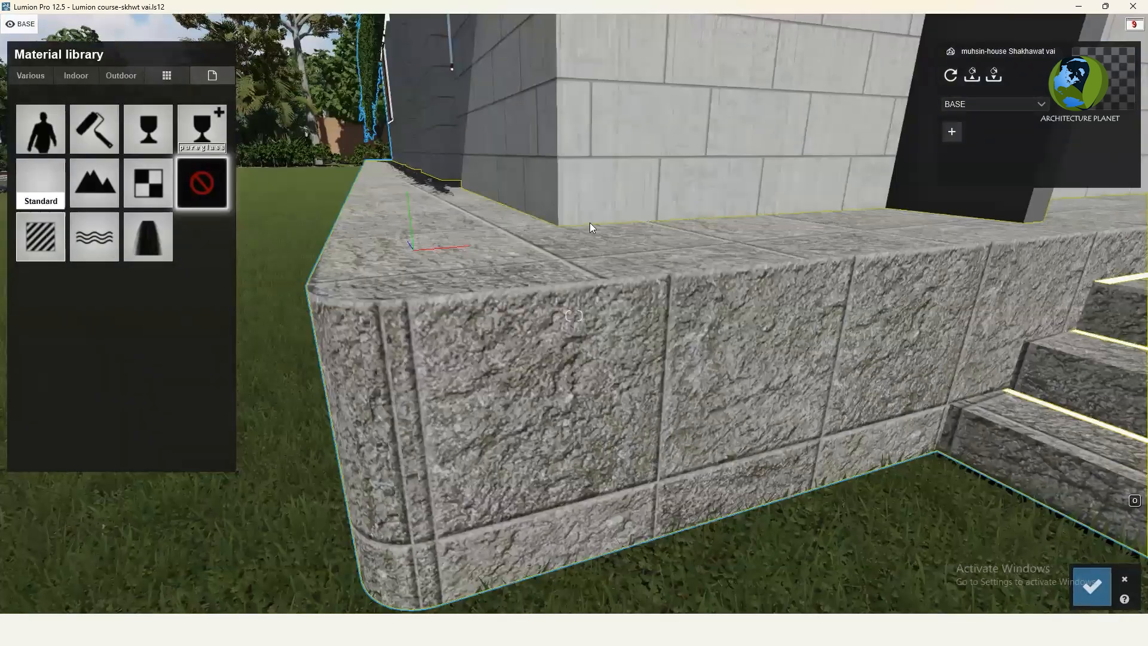
pyautogui.click(591, 224)
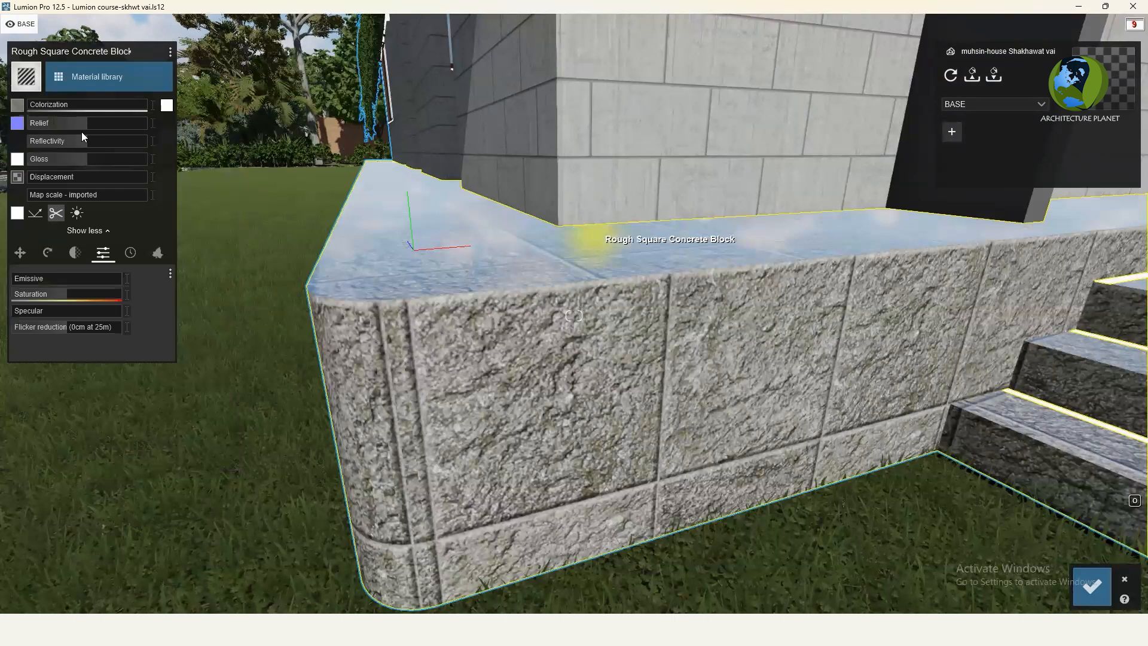
pyautogui.click(29, 141)
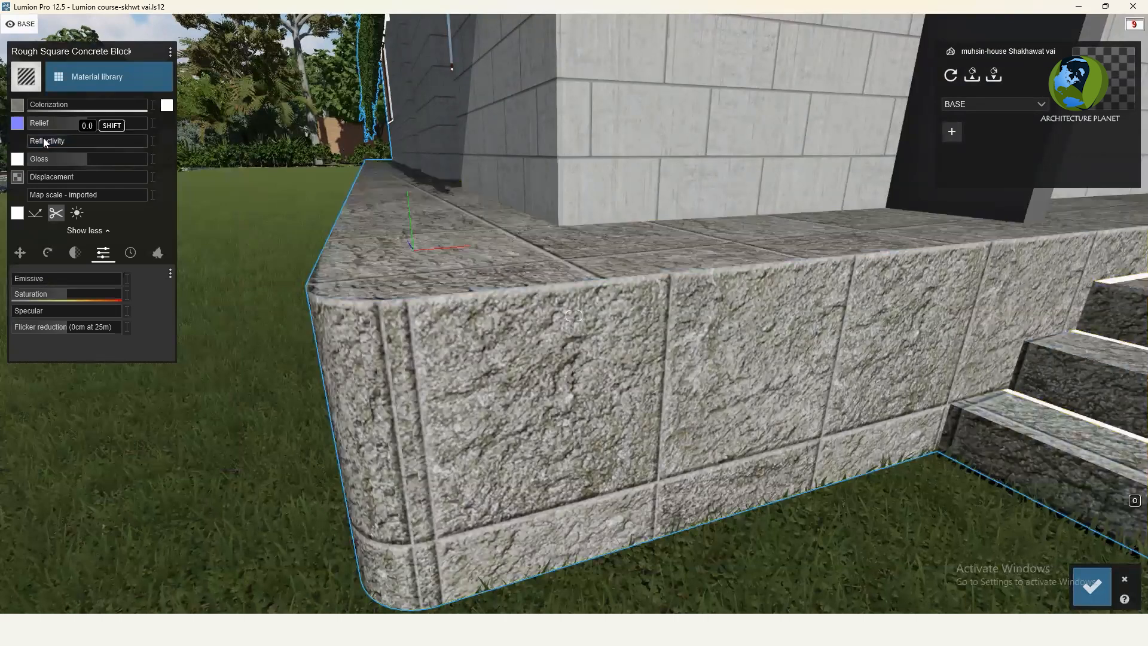
pyautogui.click(53, 160)
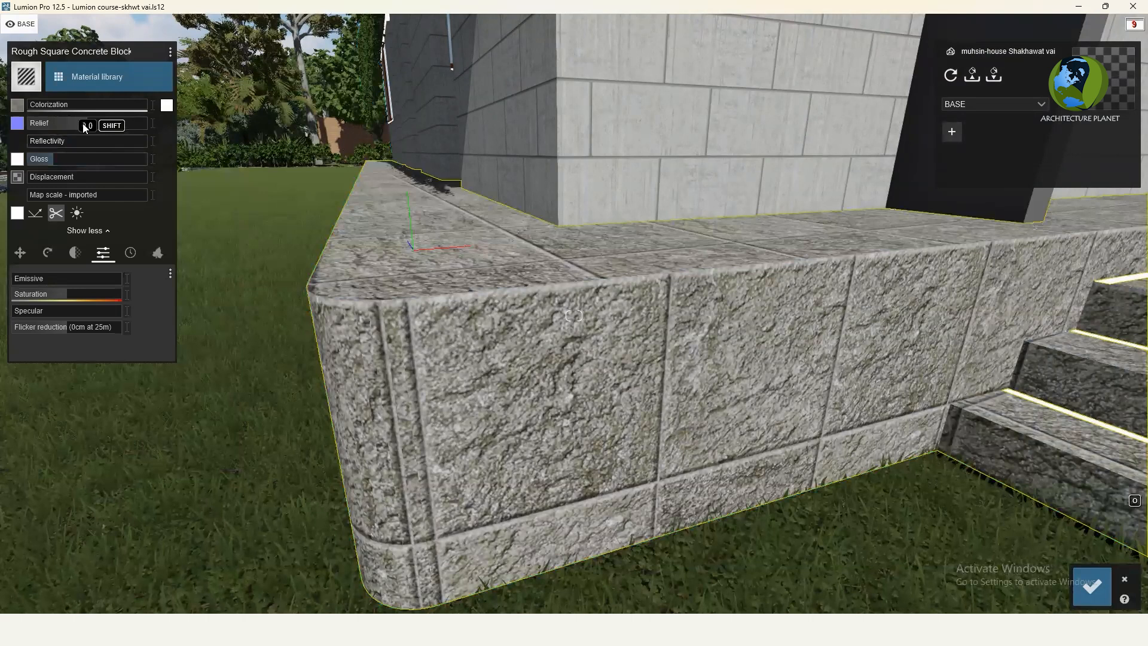
# Give the dark entrance gate frames (Color M07) a Standard material with reflectivity 0.1
pyautogui.scroll(-5, 446, 435)
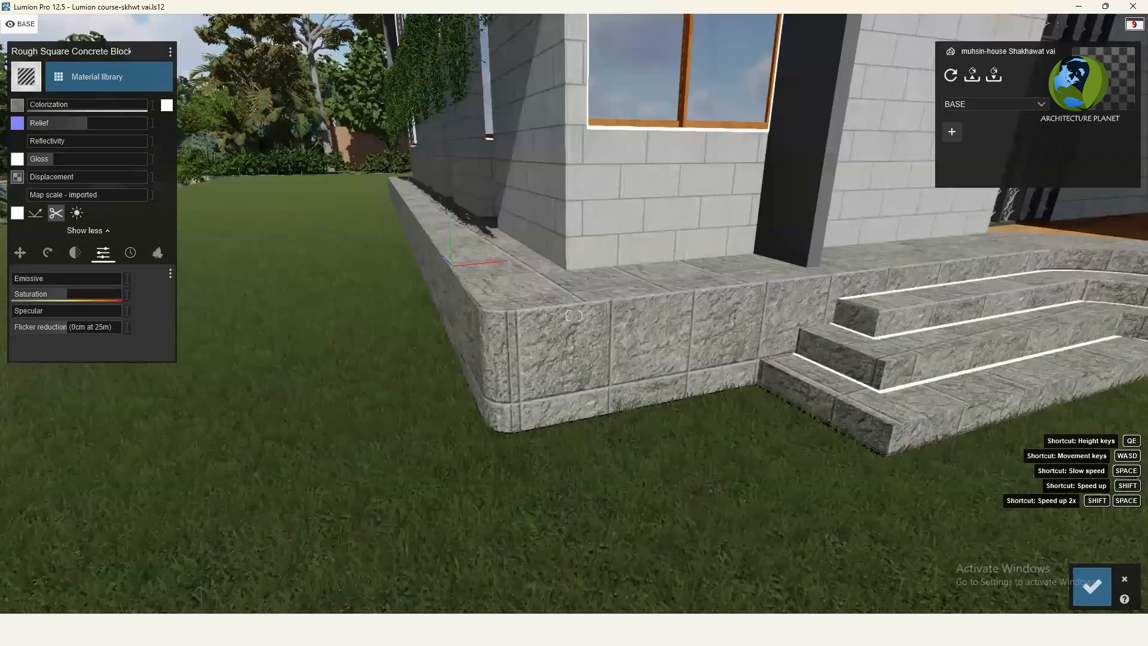
pyautogui.scroll(-3, 446, 435)
pyautogui.moveTo(446, 435); pyautogui.dragTo(423, 513, button='right')
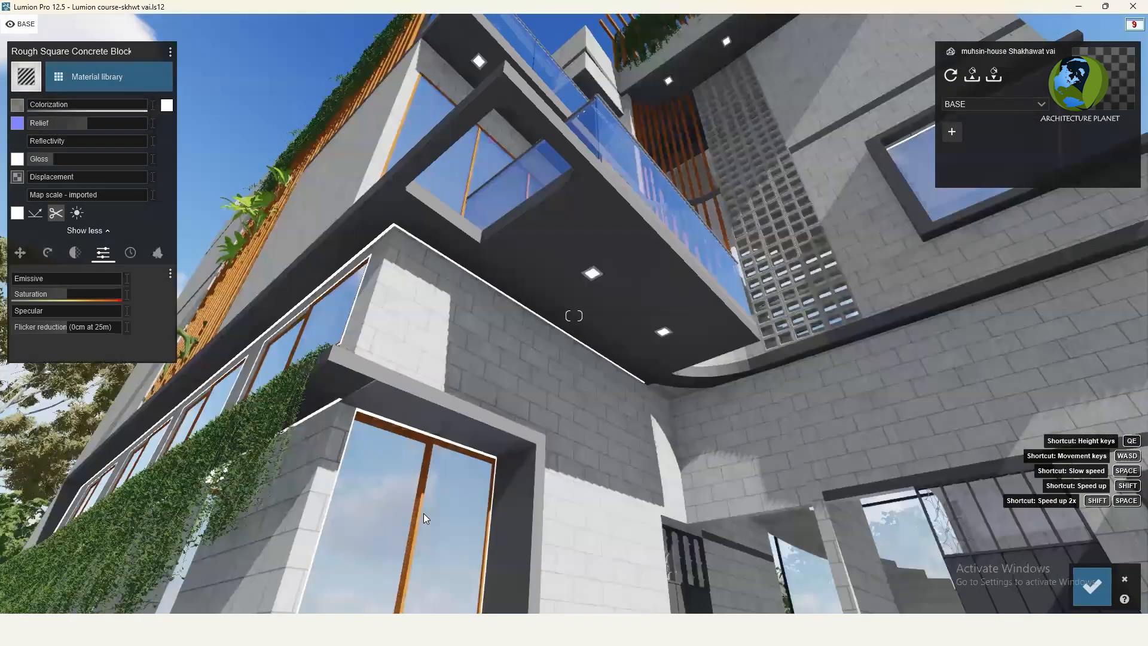
pyautogui.scroll(-3, 459, 454)
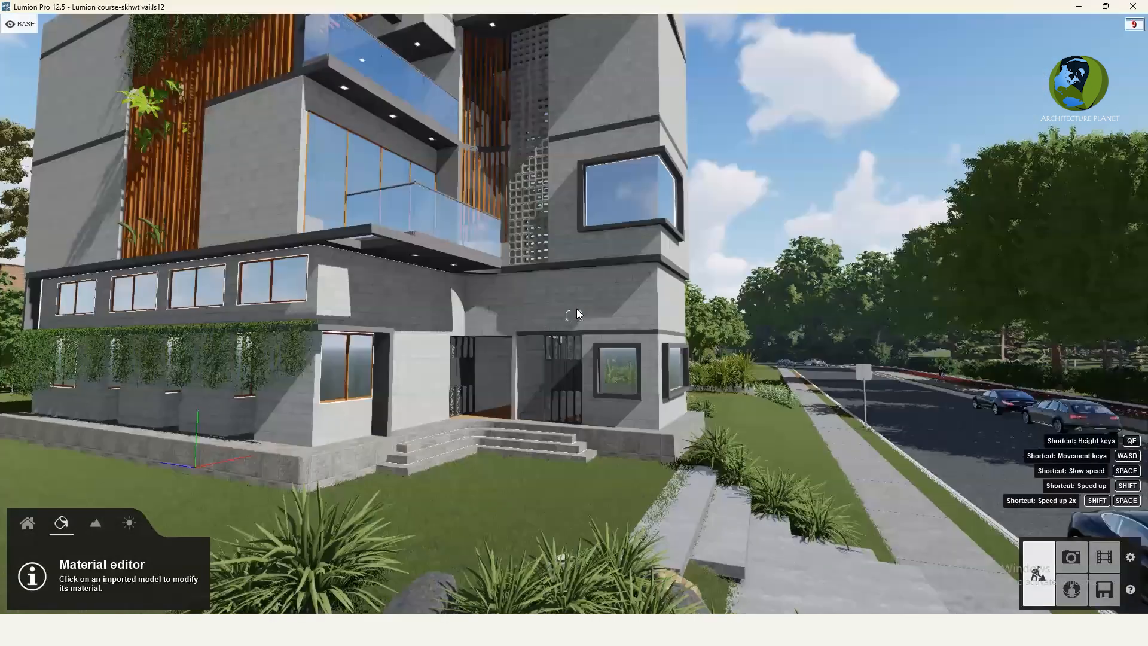
pyautogui.press('w')
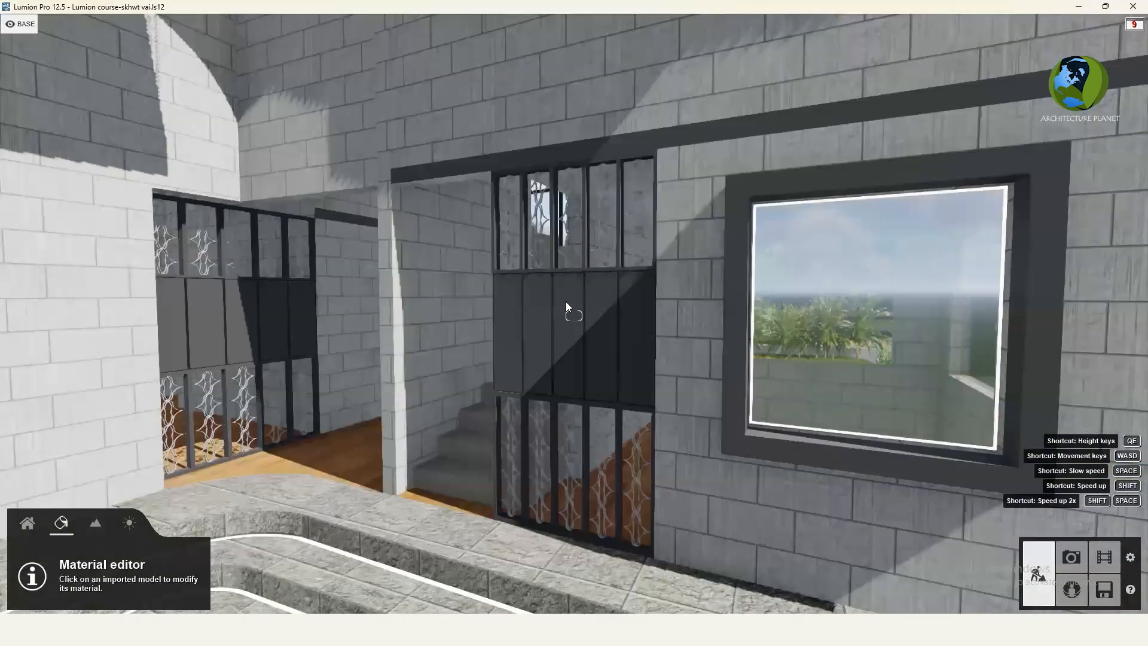
pyautogui.click(566, 298)
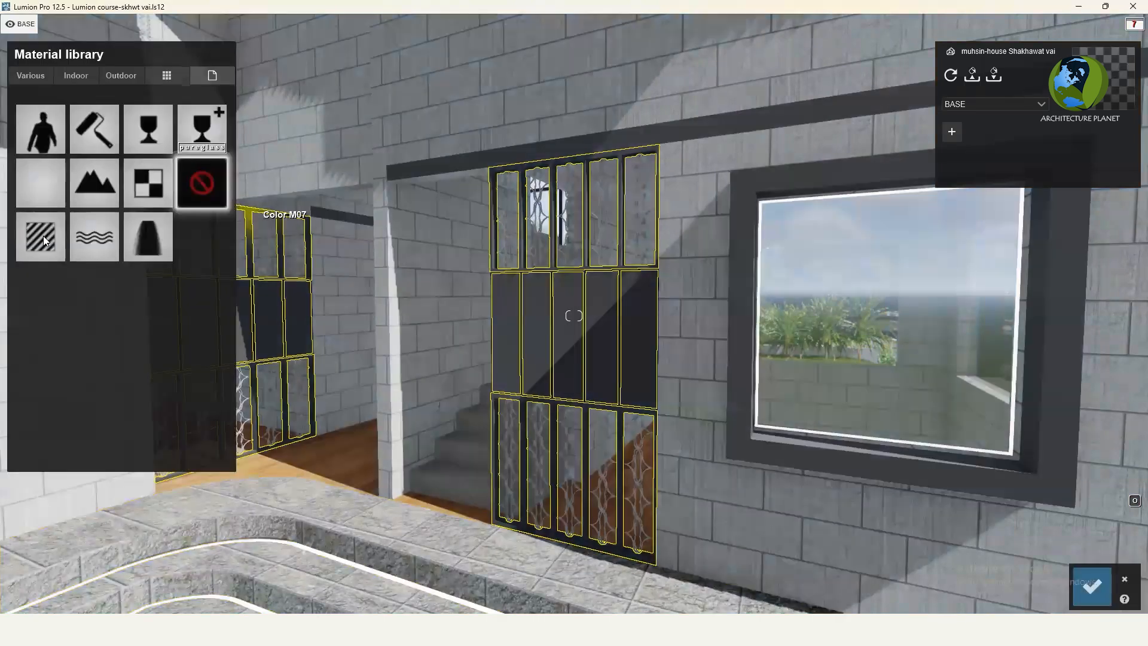
pyautogui.click(43, 235)
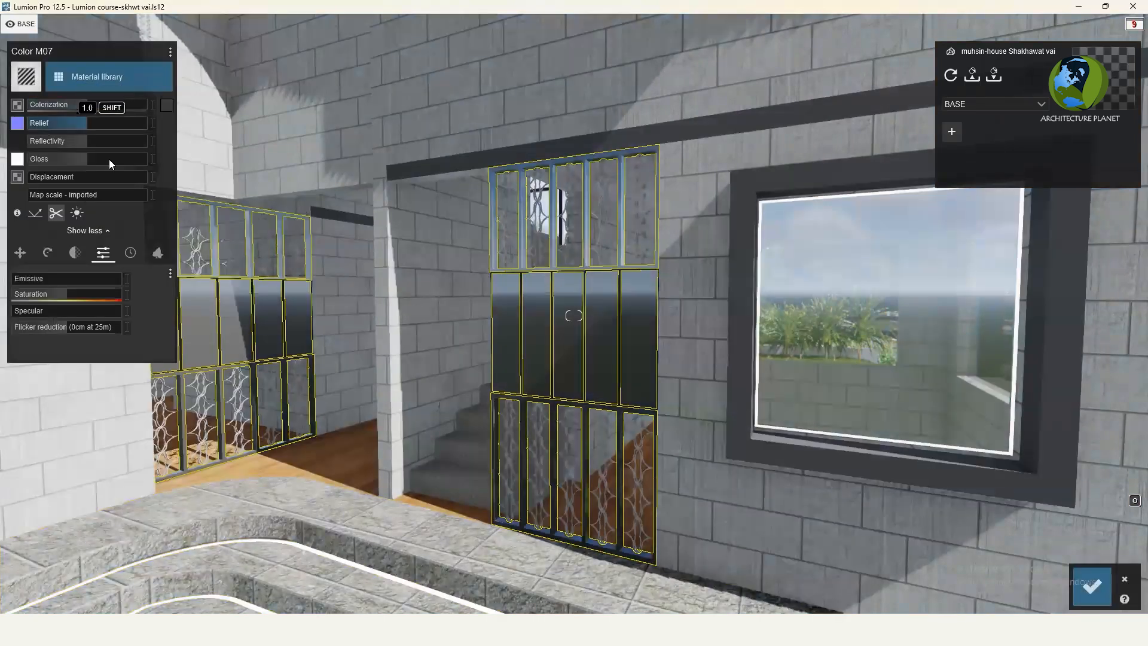
pyautogui.click(34, 141)
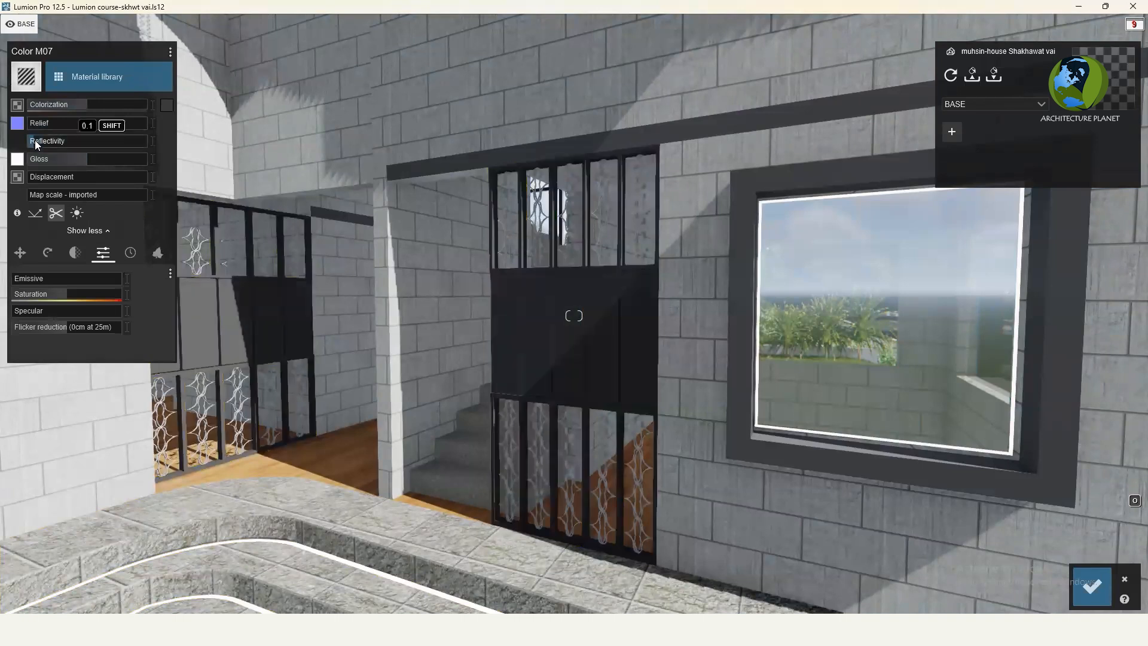
# Give the ornamental grilles inside the entrance gates a Standard material and lower their reflectivity and gloss
pyautogui.click(199, 249)
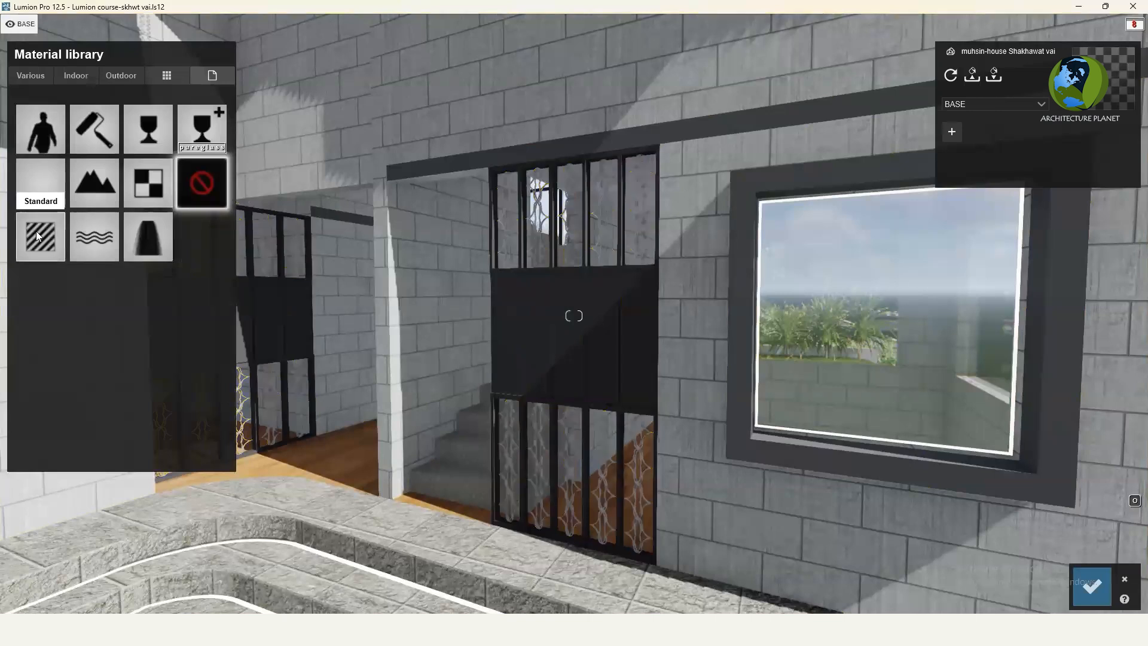
pyautogui.click(106, 132)
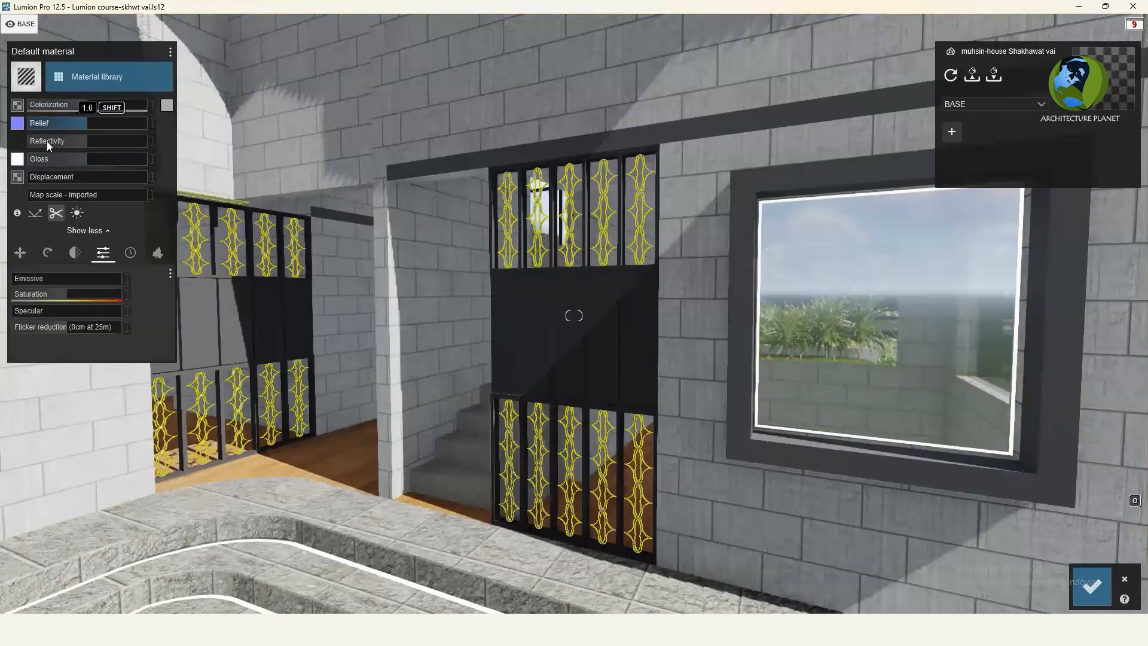
pyautogui.moveTo(47, 141); pyautogui.dragTo(38, 140)
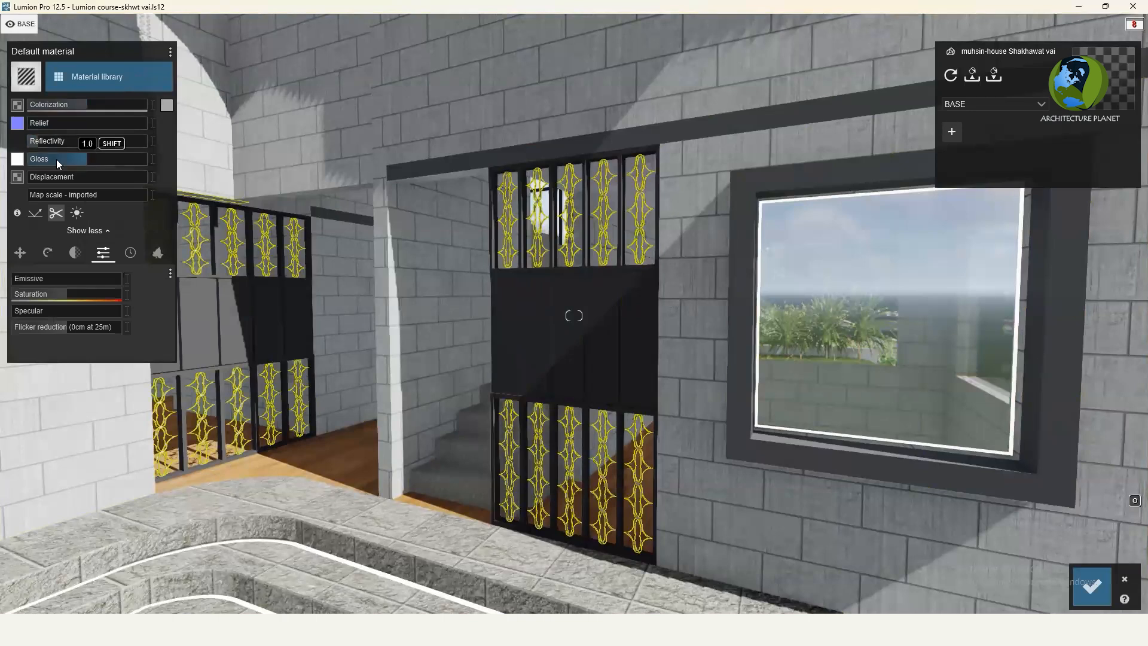
pyautogui.click(56, 159)
# Give the perforated Concreto Simples screen on the facade a Standard material, remove its reflectivity and set its gloss to 0.5
pyautogui.moveTo(575, 471); pyautogui.dragTo(581, 443, button='right')
pyautogui.press('s')
pyautogui.press('s')
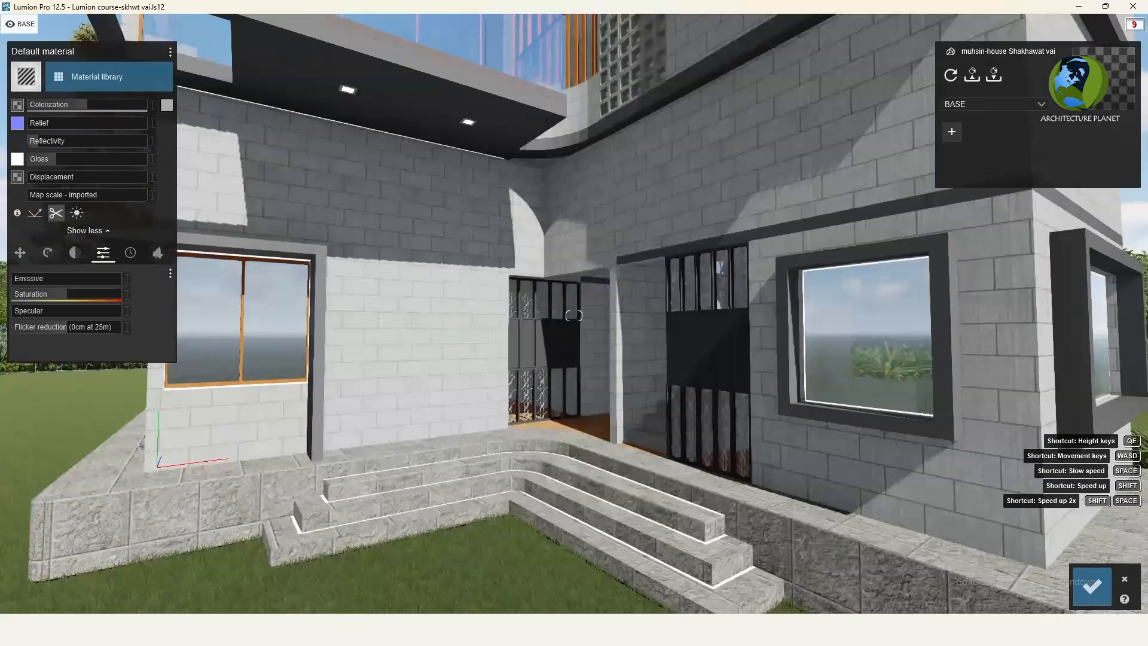
pyautogui.press('s')
pyautogui.press('s')
pyautogui.moveTo(600, 431); pyautogui.dragTo(634, 314, button='right')
pyautogui.press('s')
pyautogui.press('s')
pyautogui.press('s')
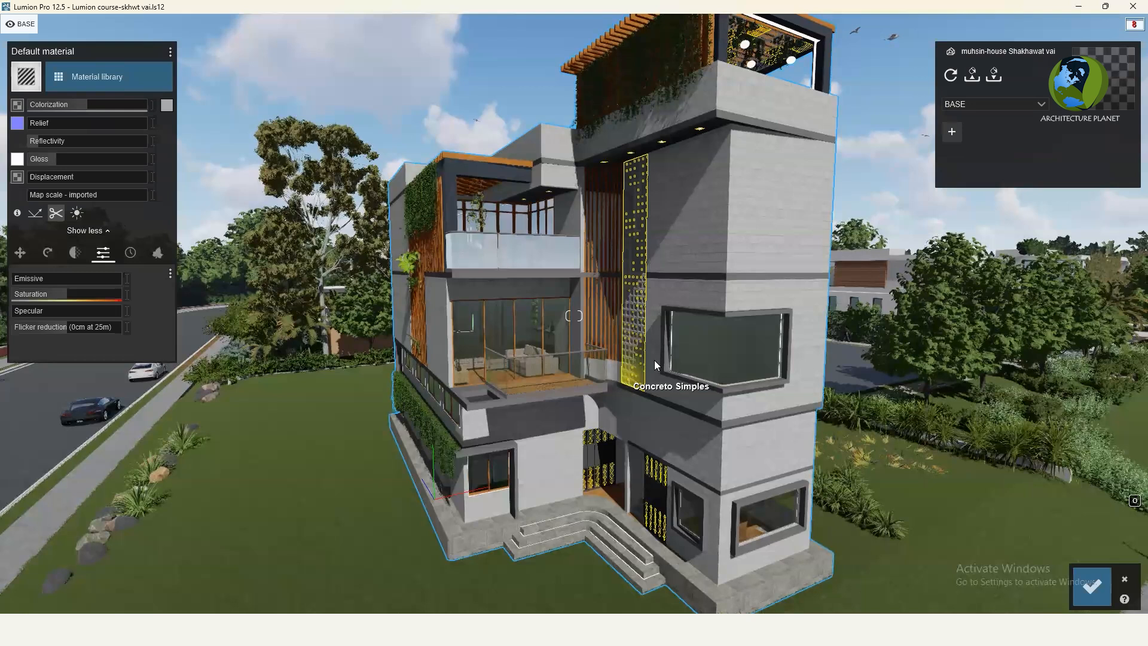
pyautogui.scroll(3, 655, 360)
pyautogui.scroll(1, 665, 351)
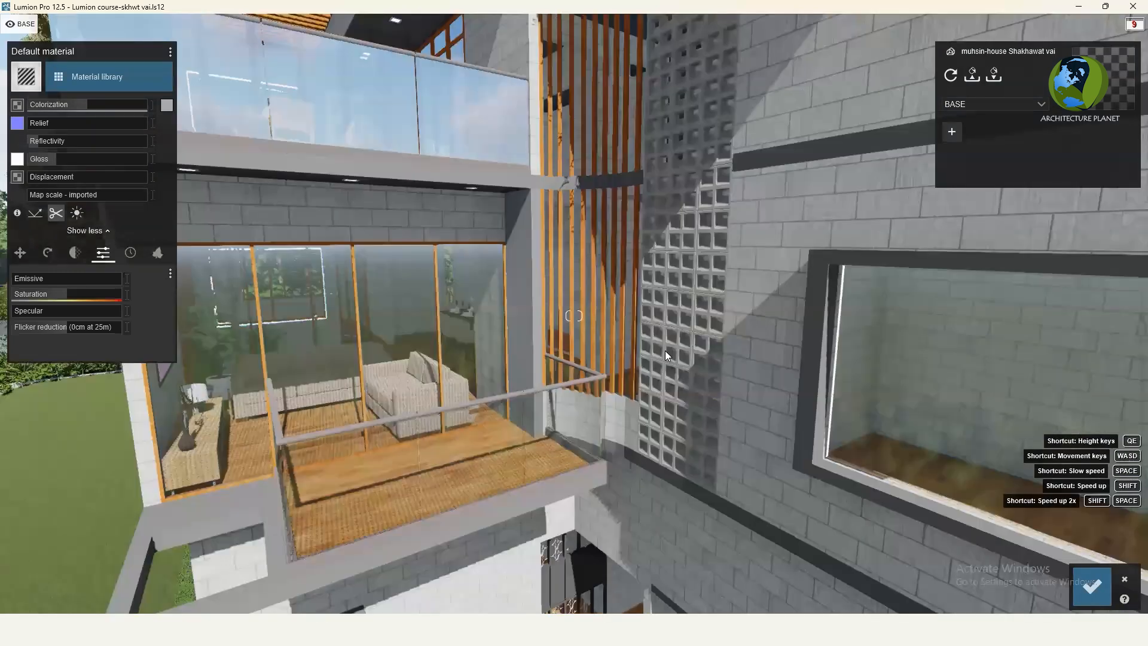
pyautogui.click(594, 325)
pyautogui.moveTo(585, 345); pyautogui.dragTo(585, 345, button='right')
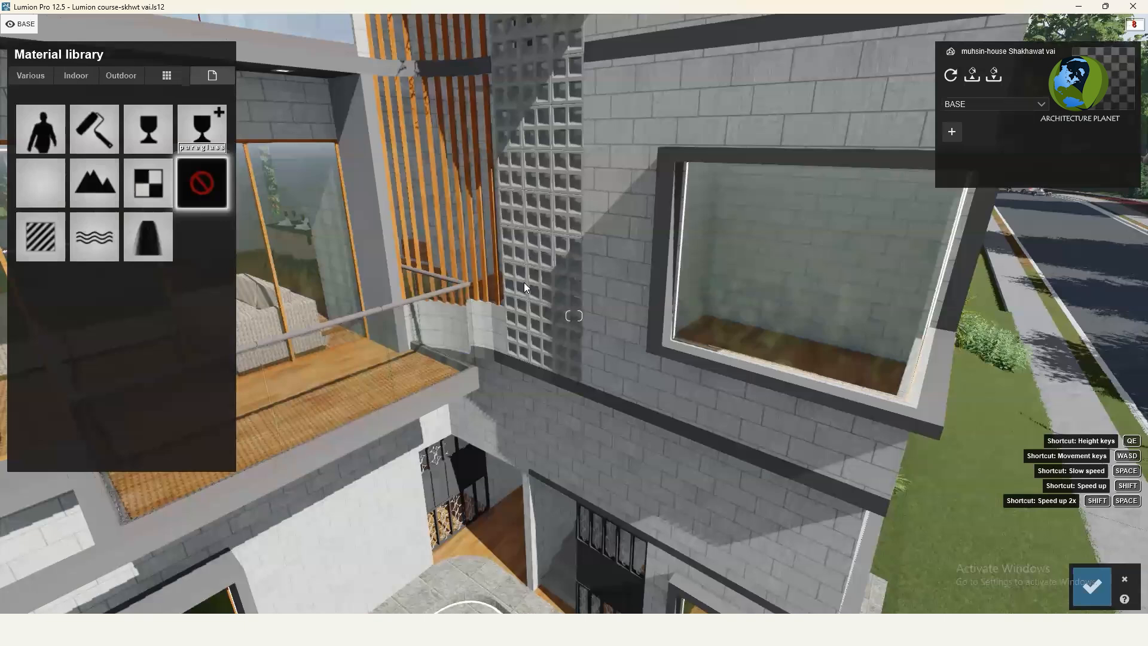
pyautogui.scroll(-3, 524, 283)
pyautogui.moveTo(526, 267); pyautogui.dragTo(527, 266, button='right')
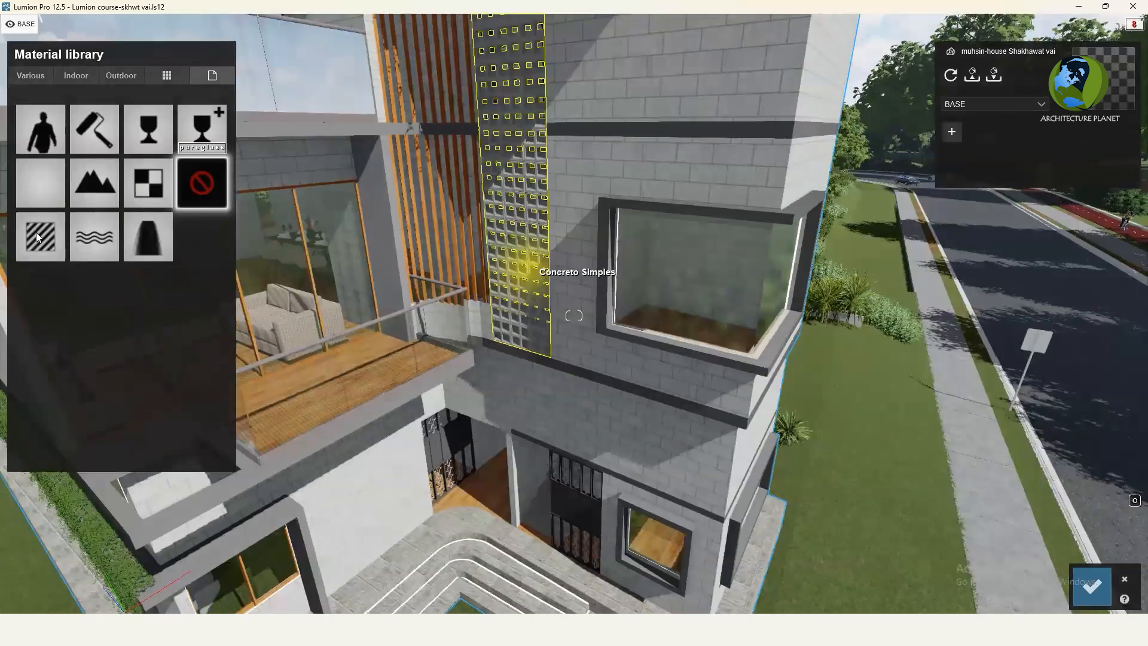
pyautogui.click(62, 139)
pyautogui.moveTo(63, 120); pyautogui.dragTo(49, 122)
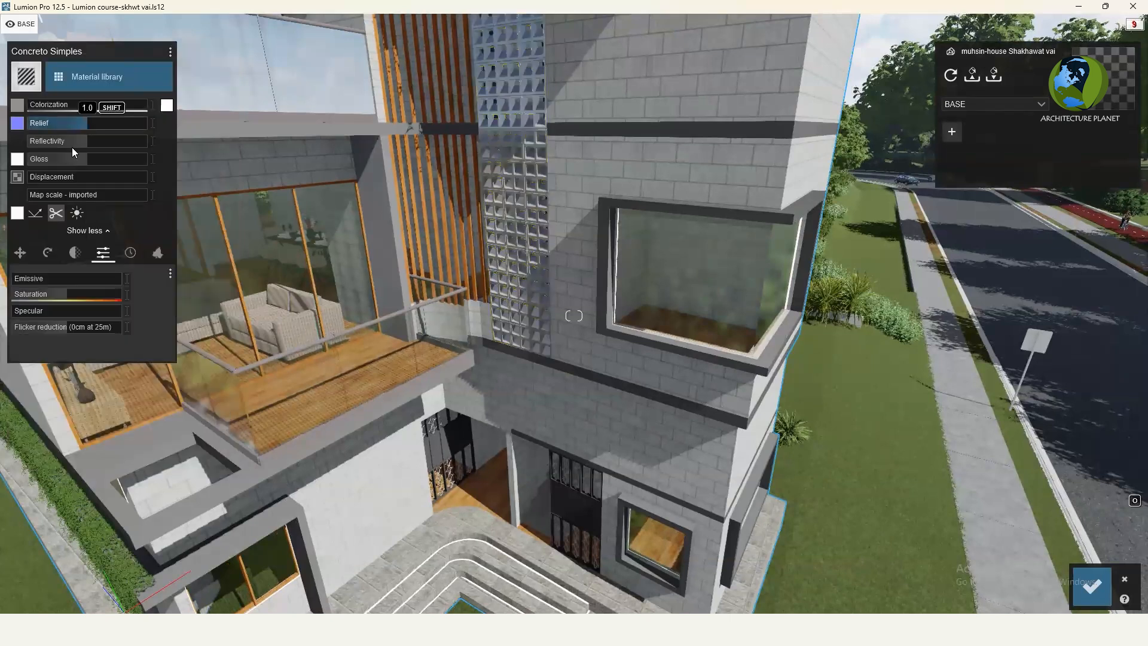
pyautogui.moveTo(72, 148)
pyautogui.mouseDown()
pyautogui.moveTo(32, 144)
pyautogui.moveTo(24, 164)
pyautogui.mouseUp()
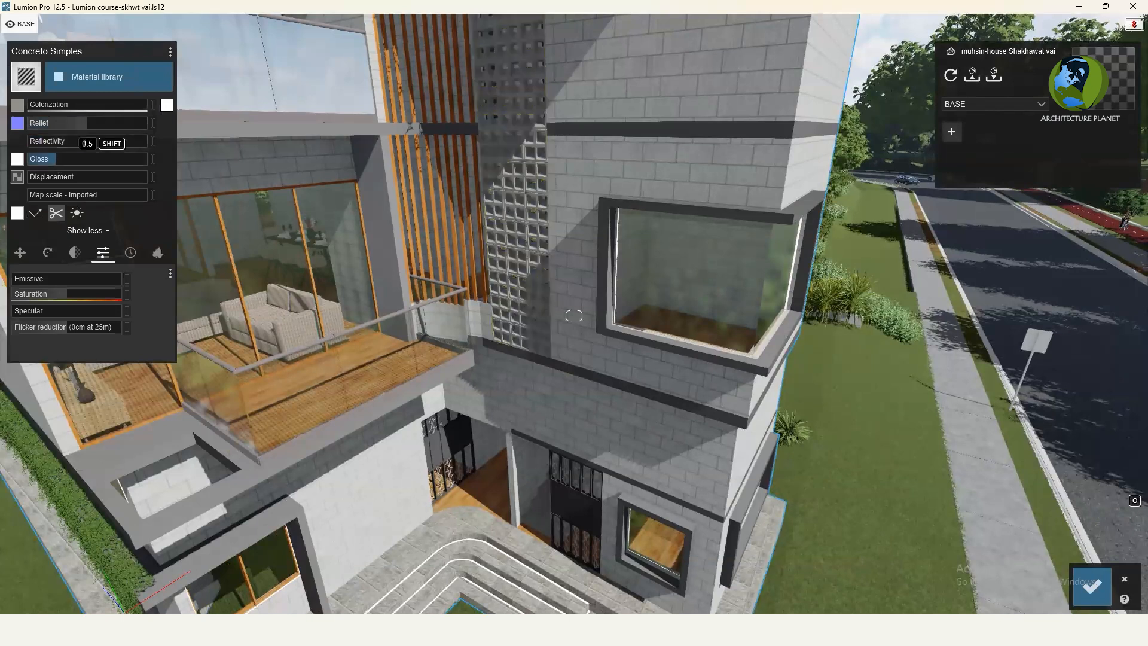
# Save the material changes, then select the first-floor balcony's Wood Floor and bring up the indoor wood materials
pyautogui.moveTo(433, 228); pyautogui.dragTo(599, 379, button='right')
pyautogui.press('w')
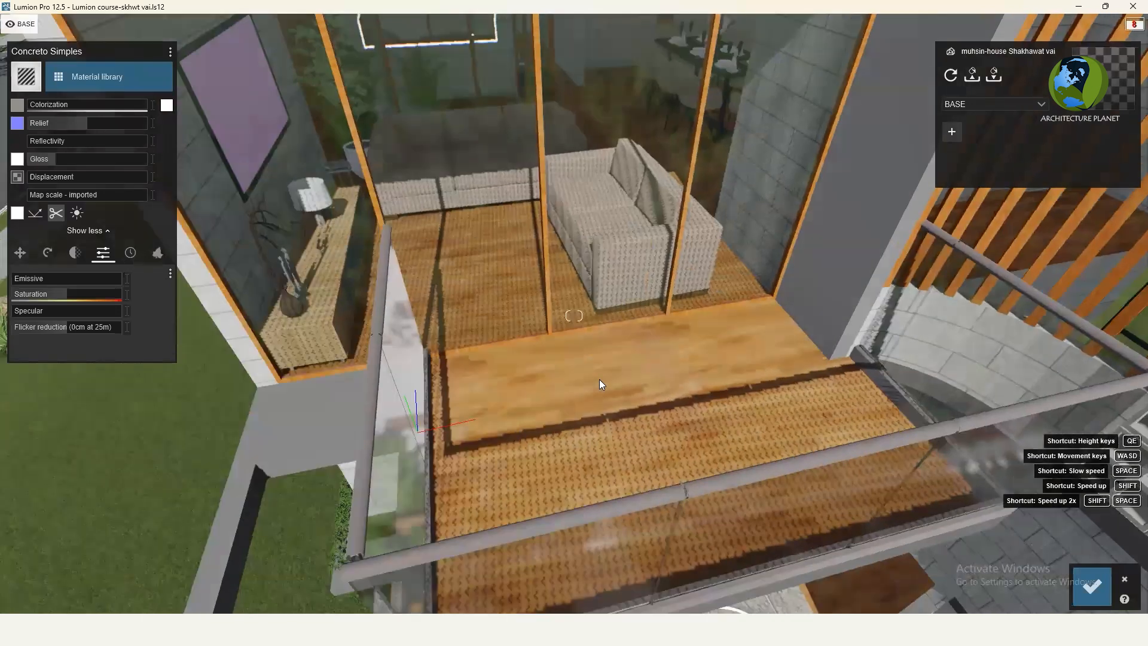
pyautogui.click(1092, 587)
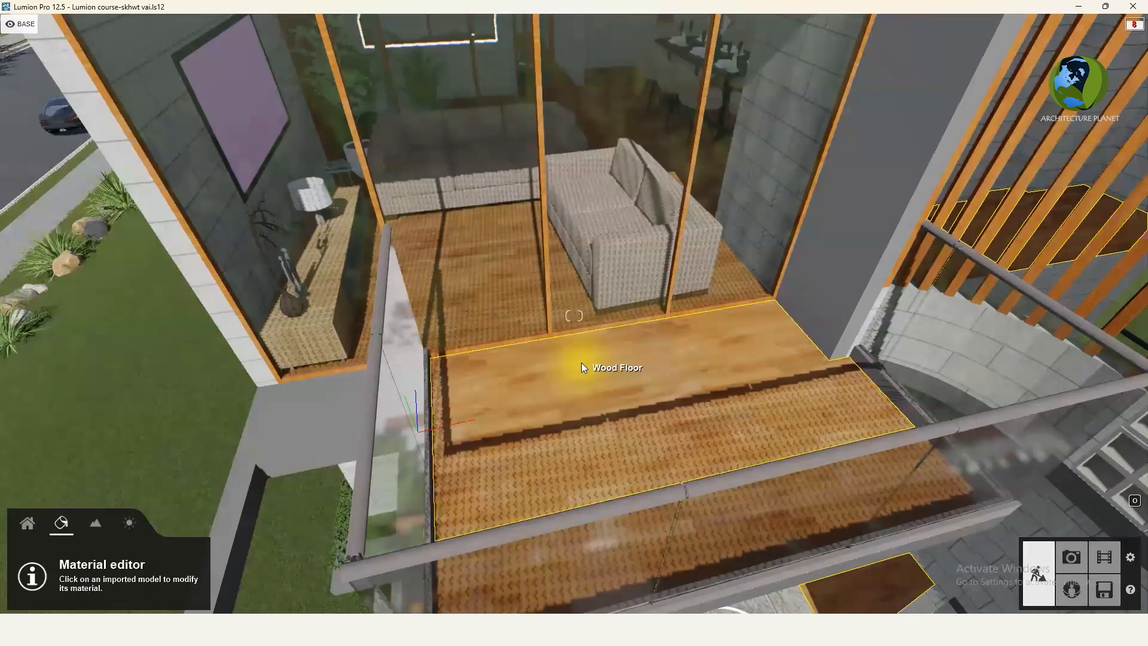
pyautogui.click(581, 363)
pyautogui.click(73, 77)
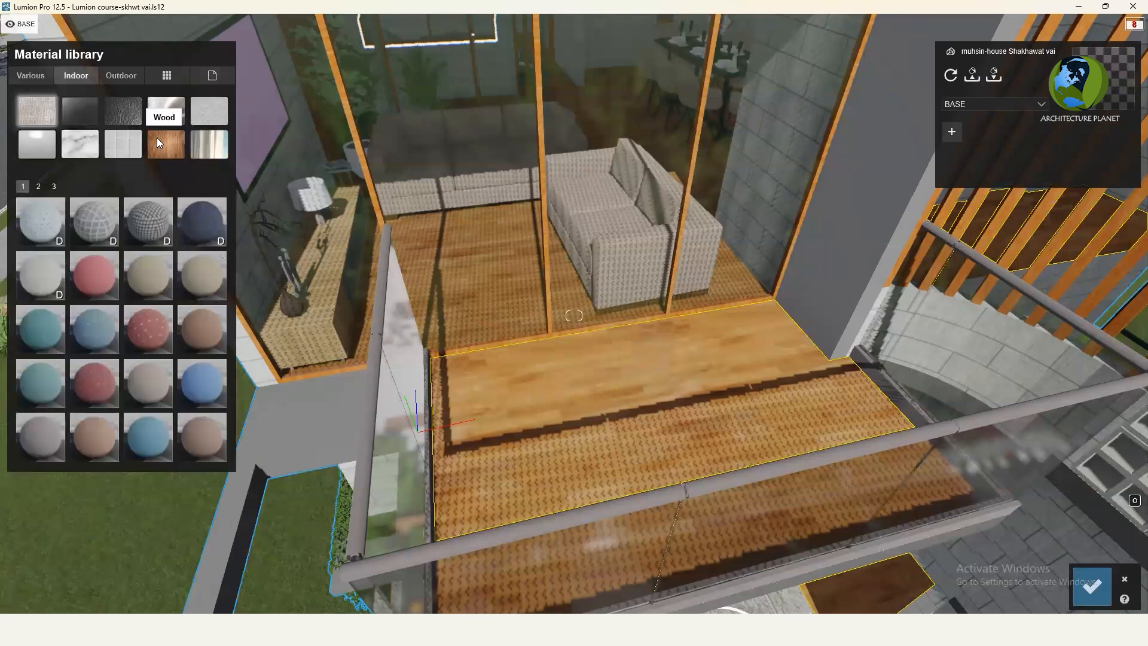
pyautogui.click(159, 144)
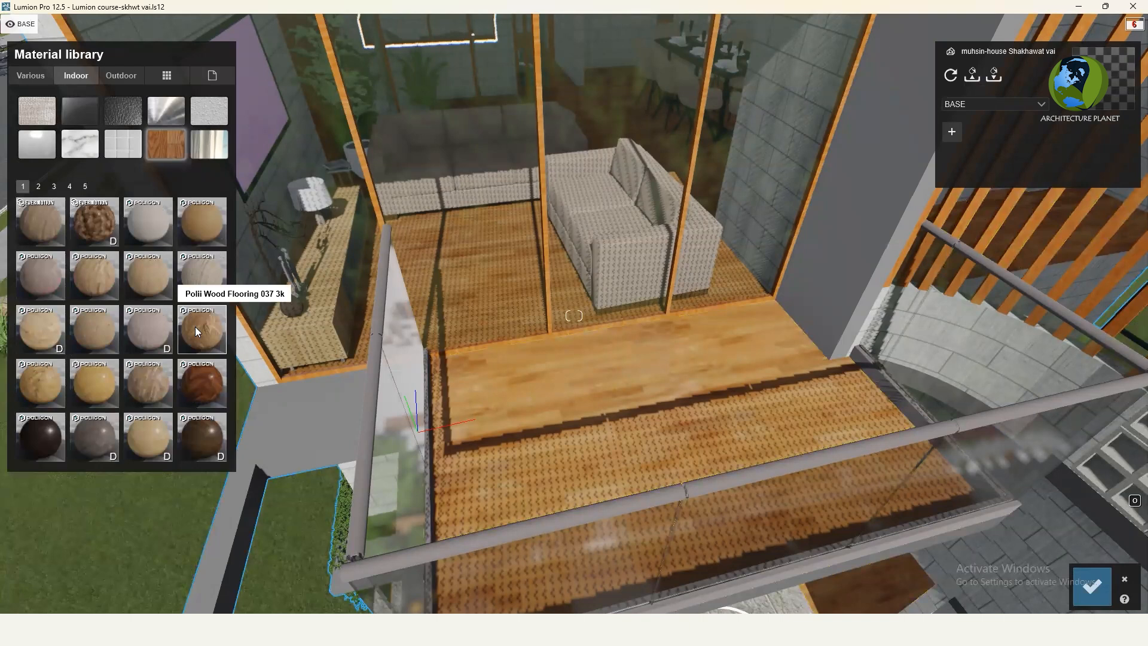
# Try Polii Wood Flooring 037 3k and Polii Wood Fine 018 VAR1 3K on the balcony's wood floor
pyautogui.click(197, 330)
pyautogui.moveTo(521, 353)
pyautogui.mouseDown(button='right')
pyautogui.moveTo(574, 356)
pyautogui.moveTo(516, 349)
pyautogui.mouseUp(button='right')
pyautogui.scroll(-2, 516, 351)
pyautogui.scroll(1, 516, 350)
pyautogui.scroll(3, 515, 350)
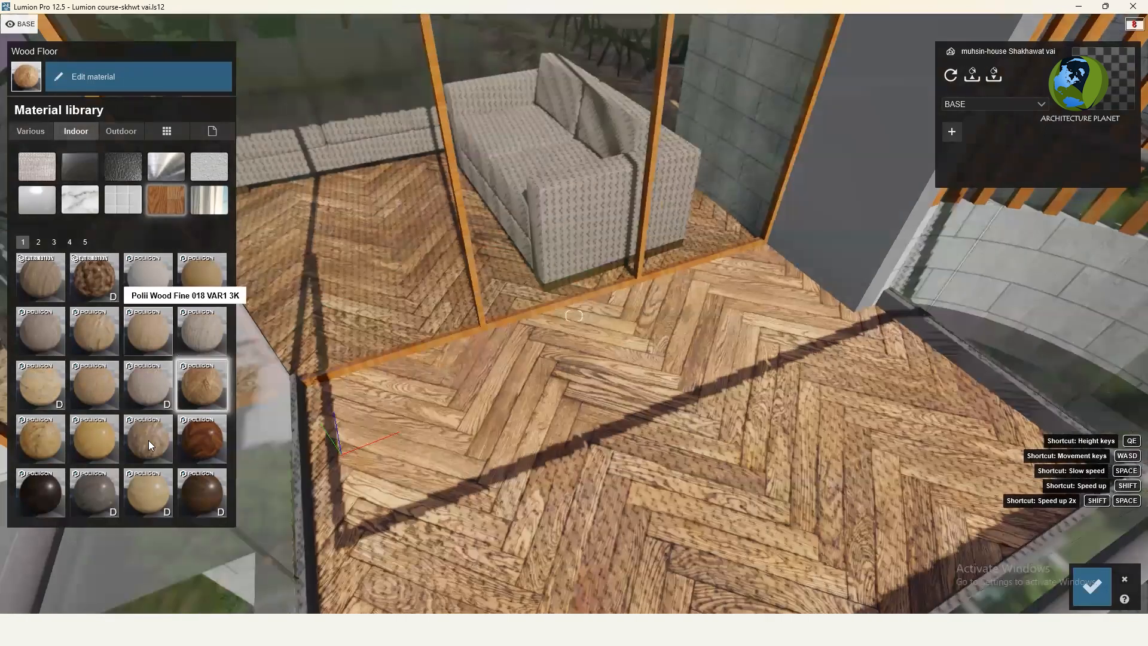
pyautogui.click(148, 441)
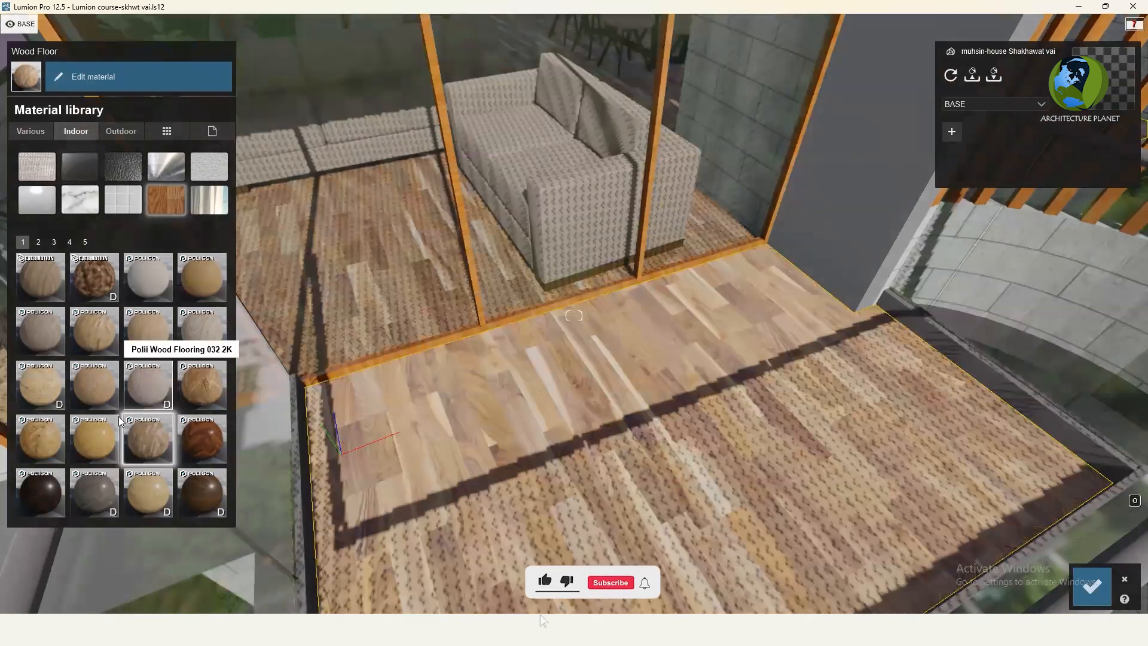
# Try Polii Wood Flooring 042 2K, a grey-brown plank finish and Polii Wood Planks 32 3k on the balcony's wood floor
pyautogui.click(91, 498)
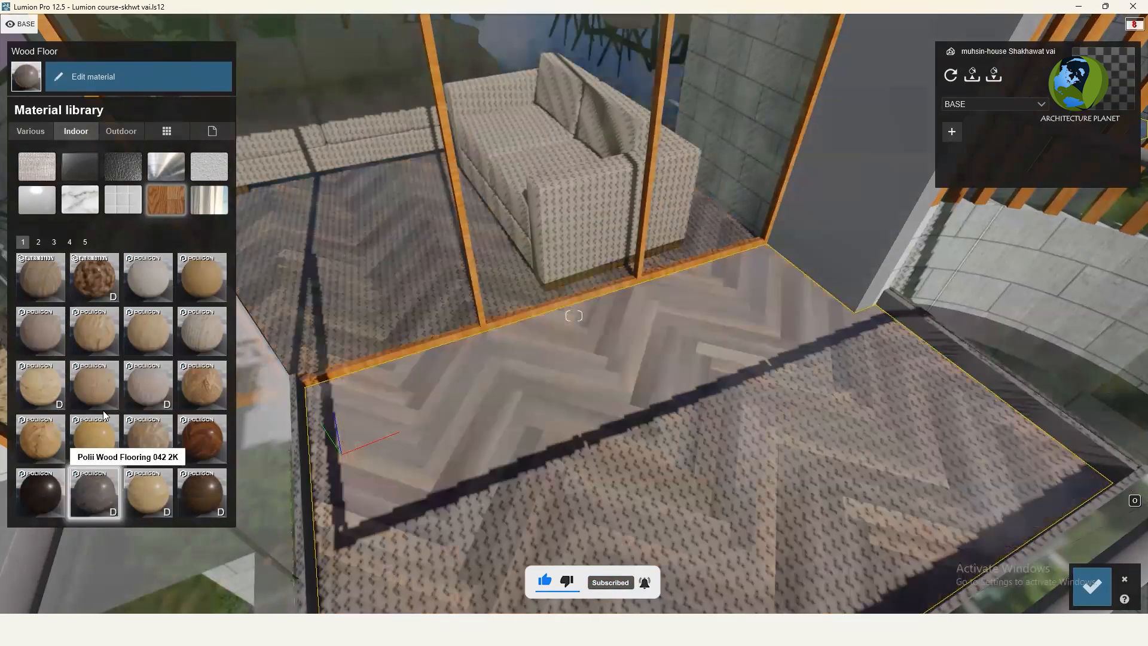
pyautogui.scroll(-1, 103, 411)
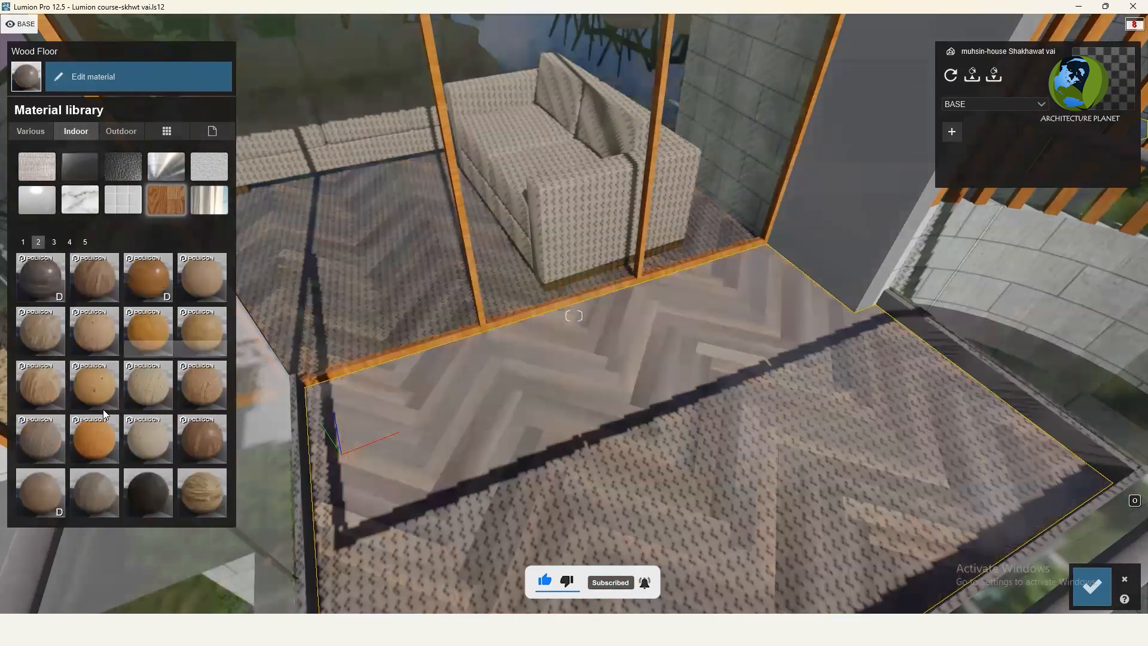
pyautogui.click(103, 495)
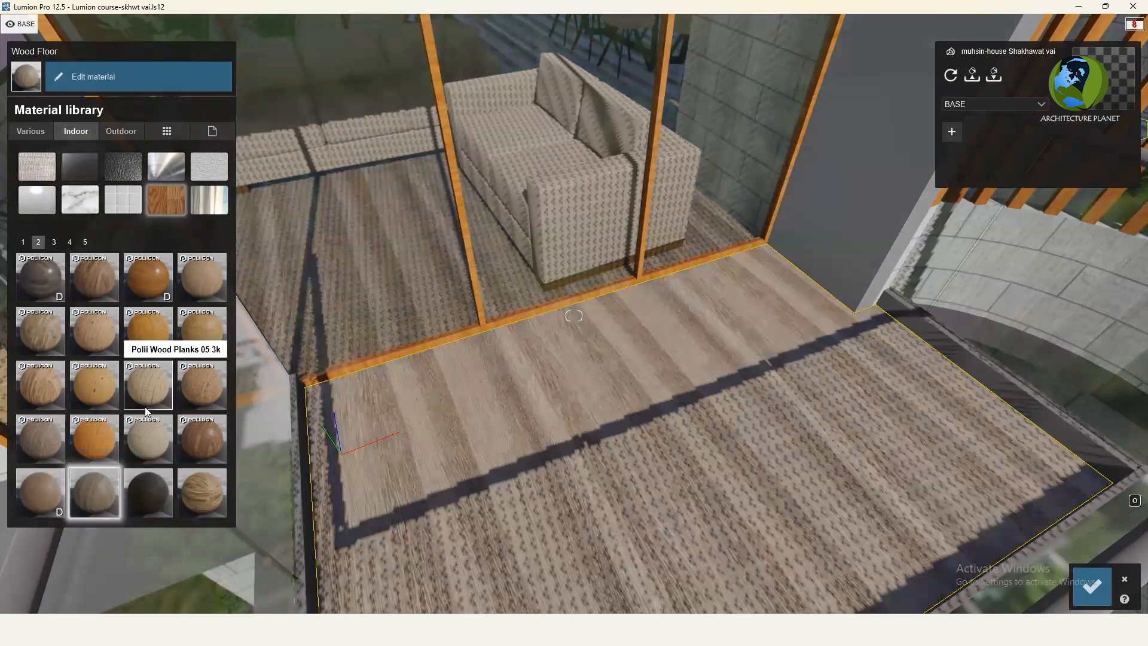
pyautogui.click(194, 436)
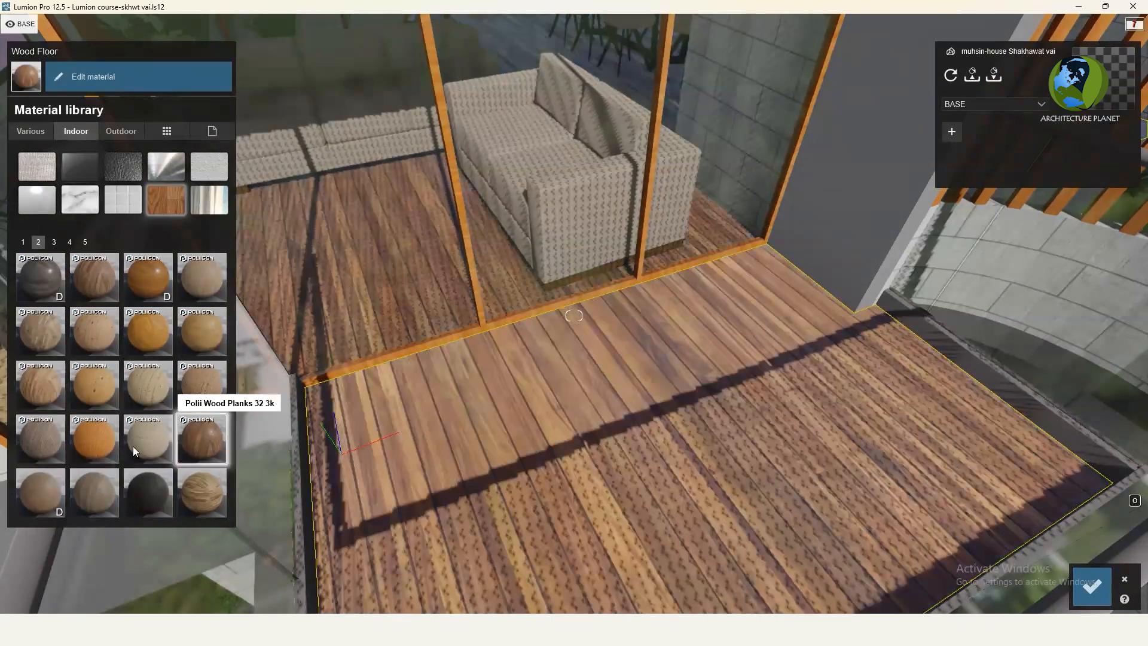
pyautogui.scroll(-1, 144, 359)
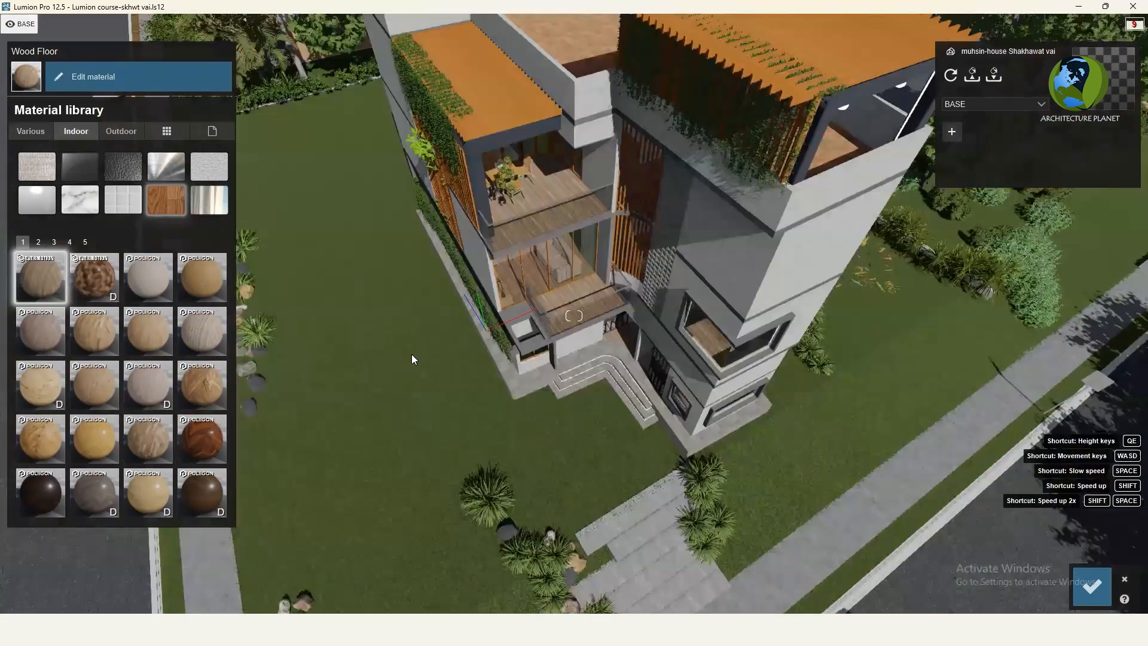
# Try Polii Wood Fine 018 VAR1 3K and a herringbone parquet finish on the balcony's wood floor
pyautogui.scroll(-3, 412, 354)
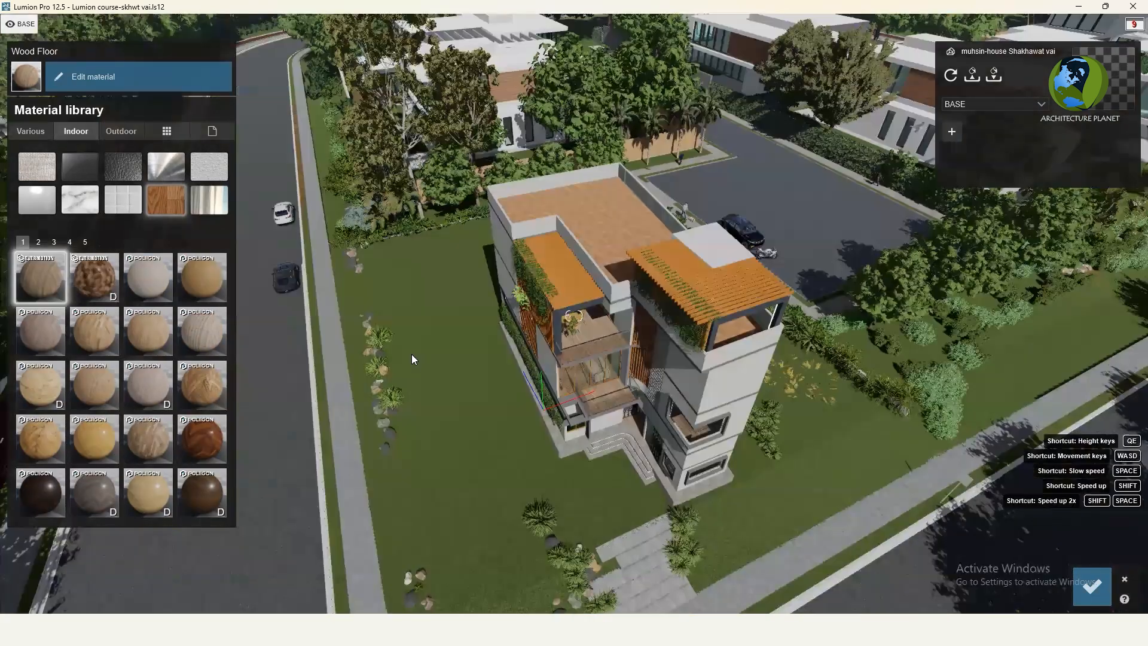
pyautogui.scroll(3, 485, 346)
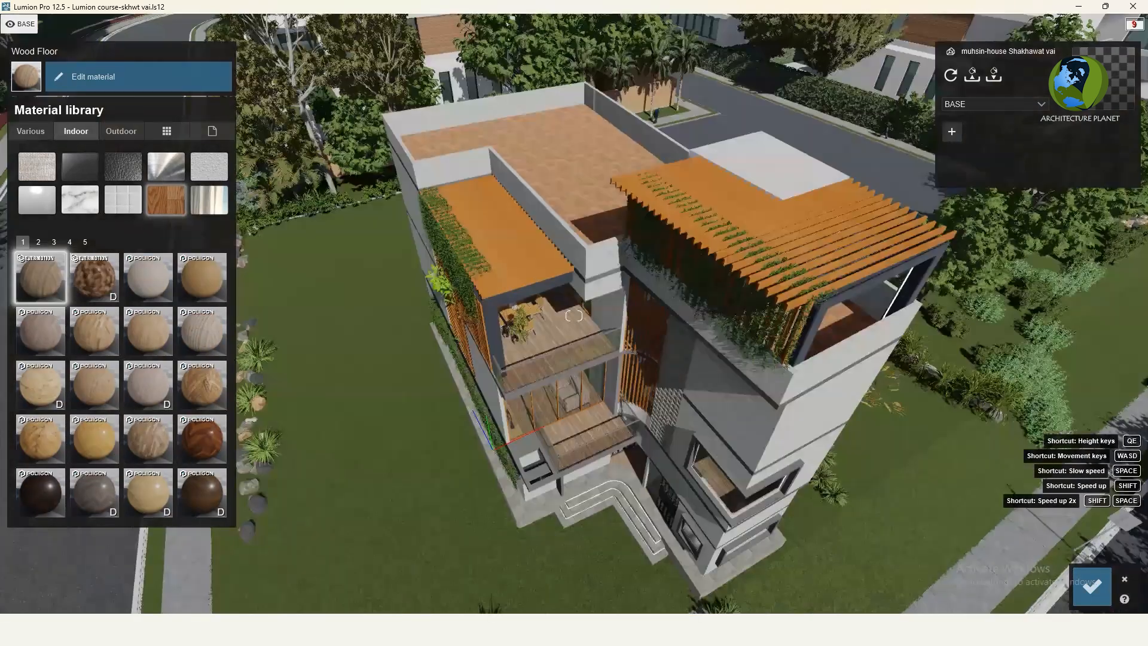
pyautogui.scroll(3, 481, 342)
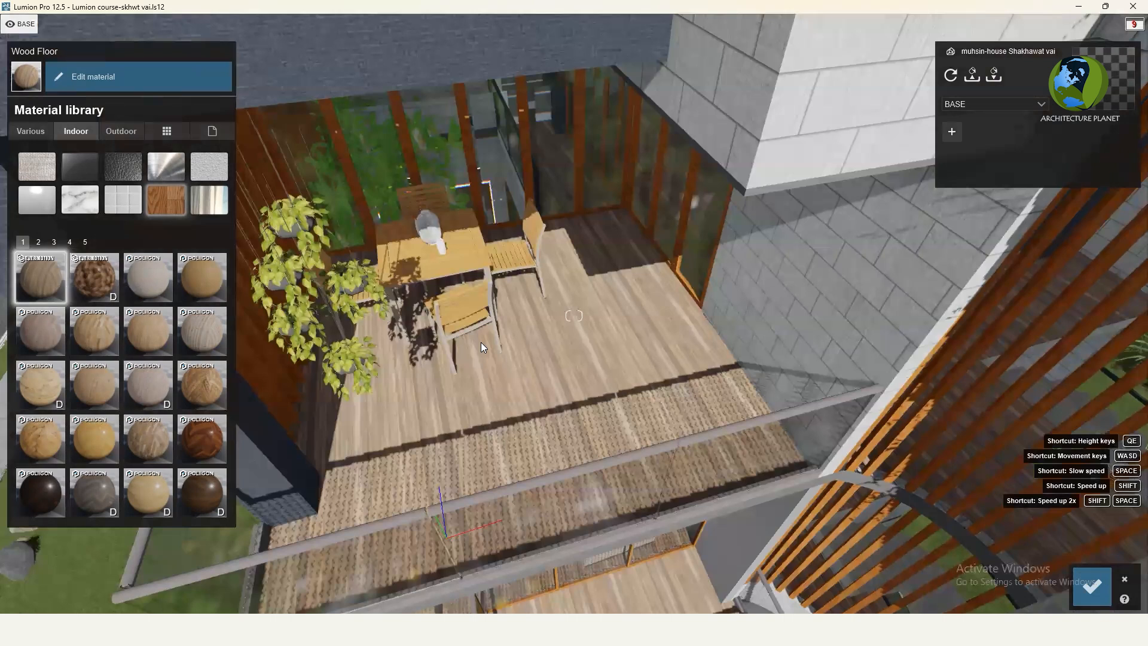
pyautogui.scroll(2, 480, 342)
pyautogui.scroll(2, 481, 342)
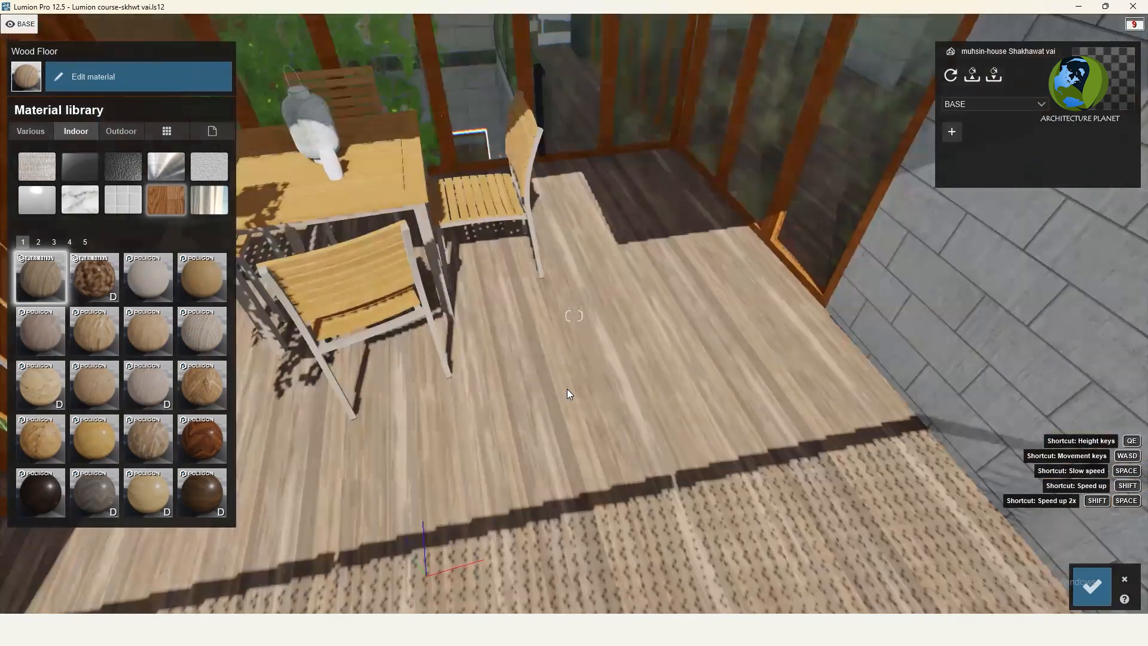
pyautogui.moveTo(567, 388); pyautogui.dragTo(442, 377, button='right')
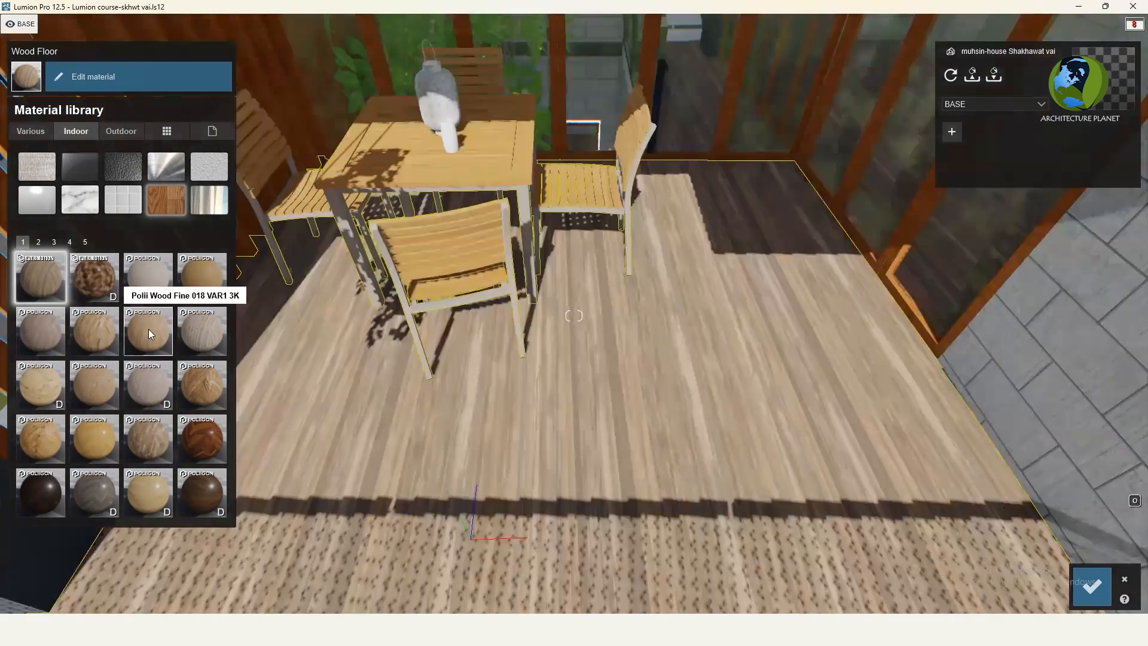
pyautogui.click(148, 330)
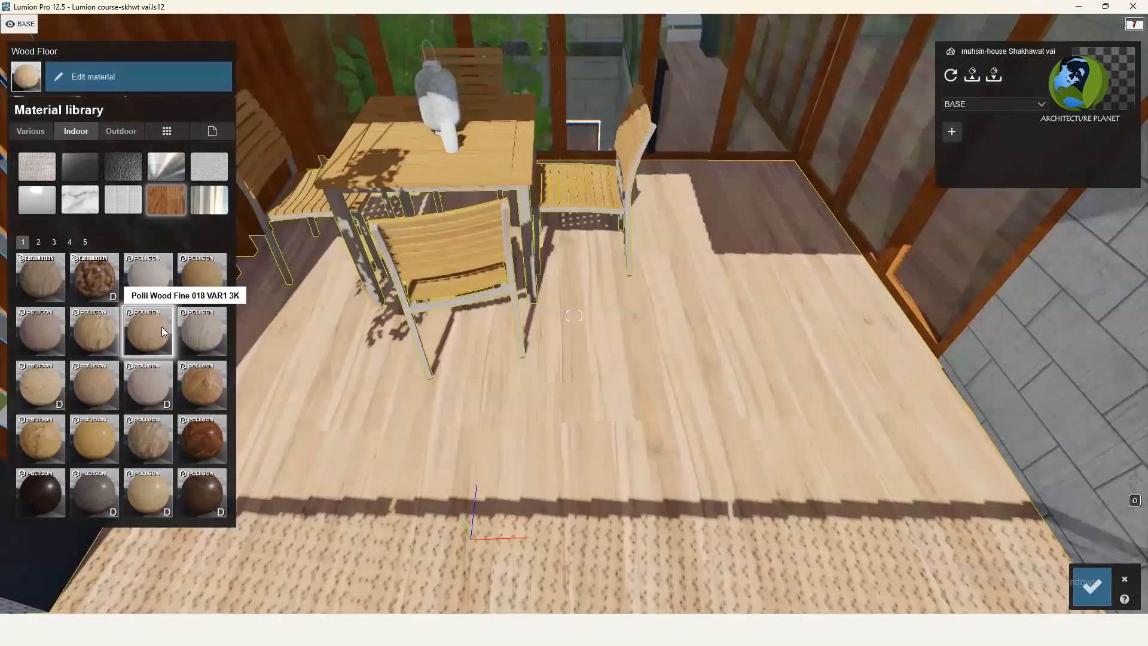
pyautogui.click(206, 383)
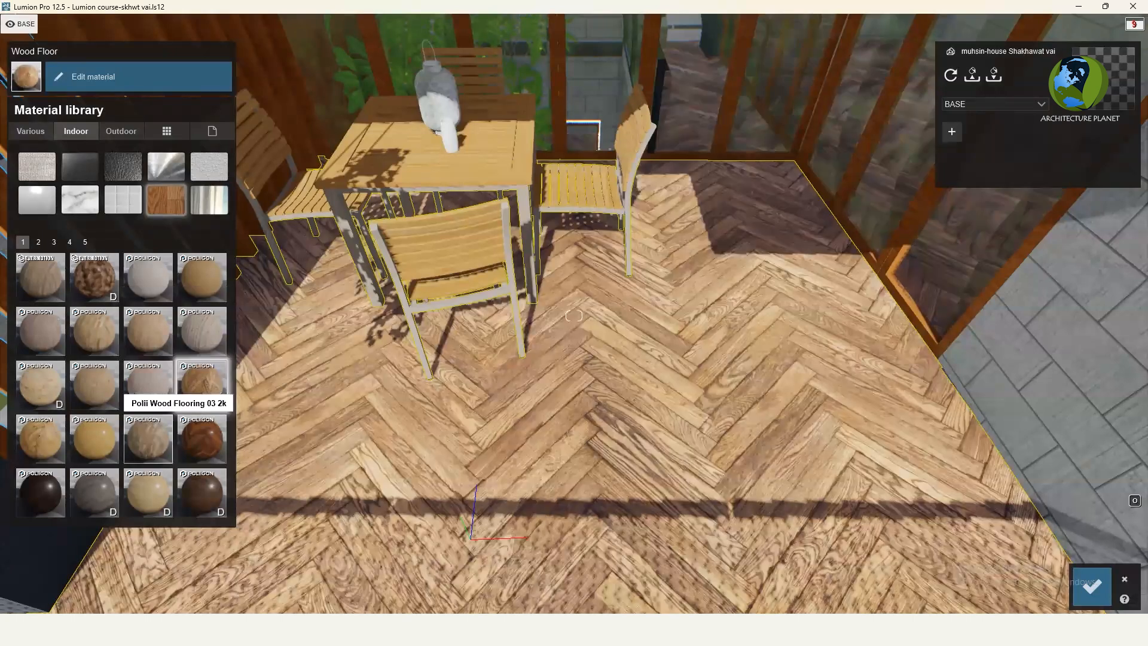
# Apply Polii Wood Flooring 03 2k to the balcony's wood floor, check it from outside and save the material changes
pyautogui.click(148, 436)
pyautogui.moveTo(433, 393); pyautogui.dragTo(468, 275, button='right')
pyautogui.scroll(-5, 467, 275)
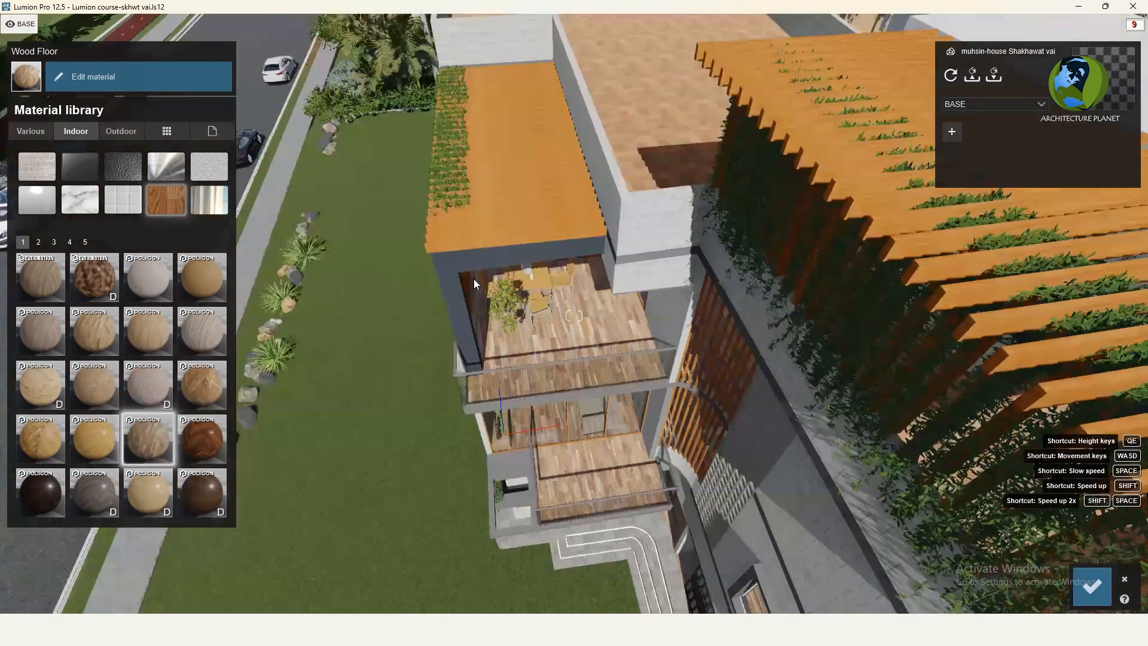
pyautogui.scroll(-3, 473, 279)
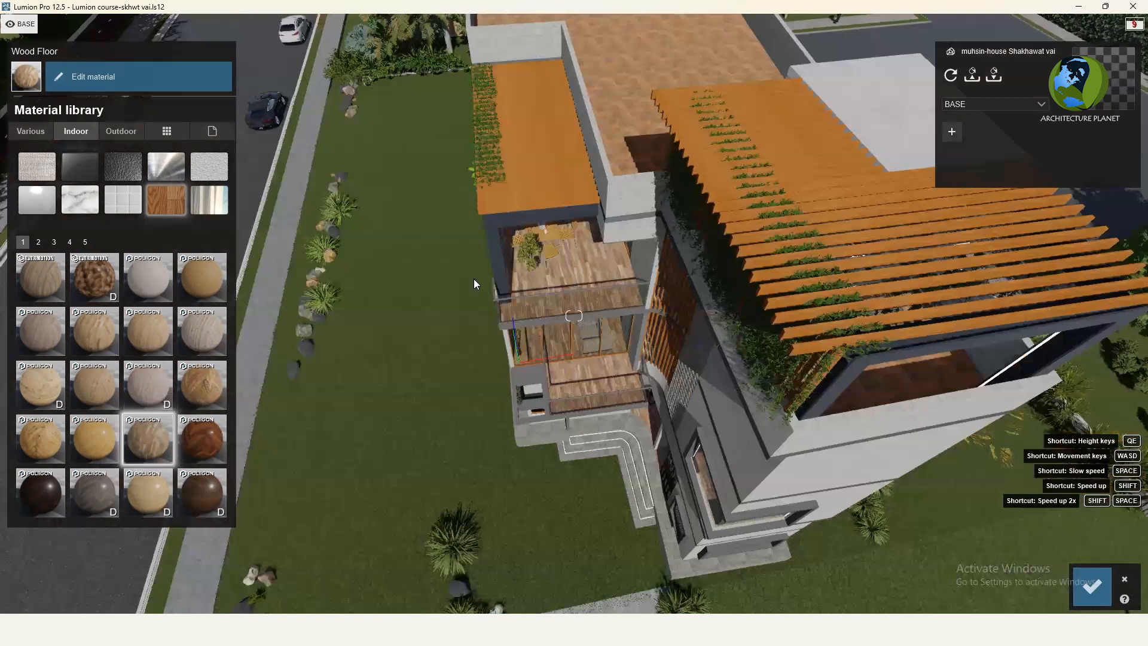
pyautogui.scroll(5, 473, 278)
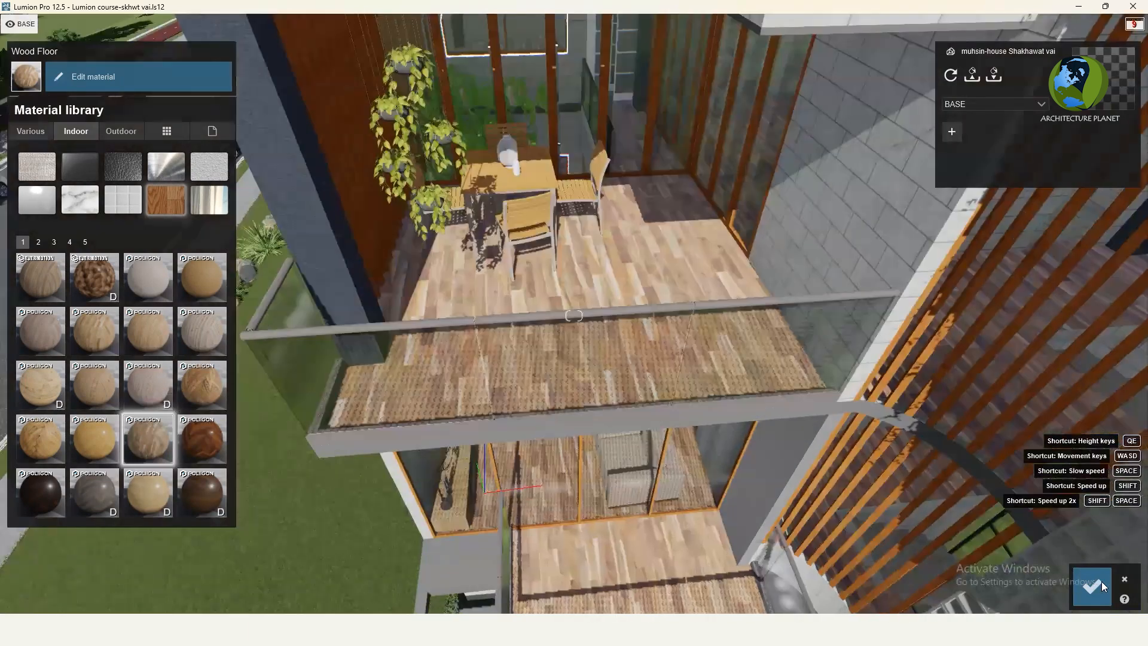
pyautogui.click(1104, 587)
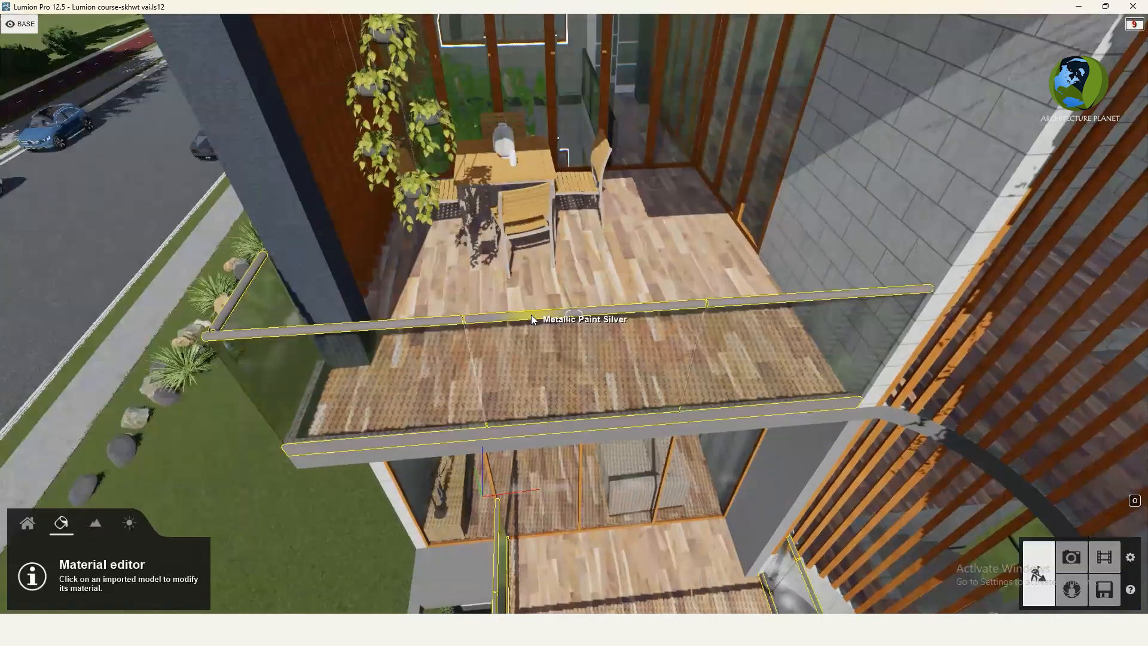
# Select the balcony railing's Metallic Paint Silver material and bring up the indoor metal materials
pyautogui.click(533, 317)
pyautogui.click(531, 315)
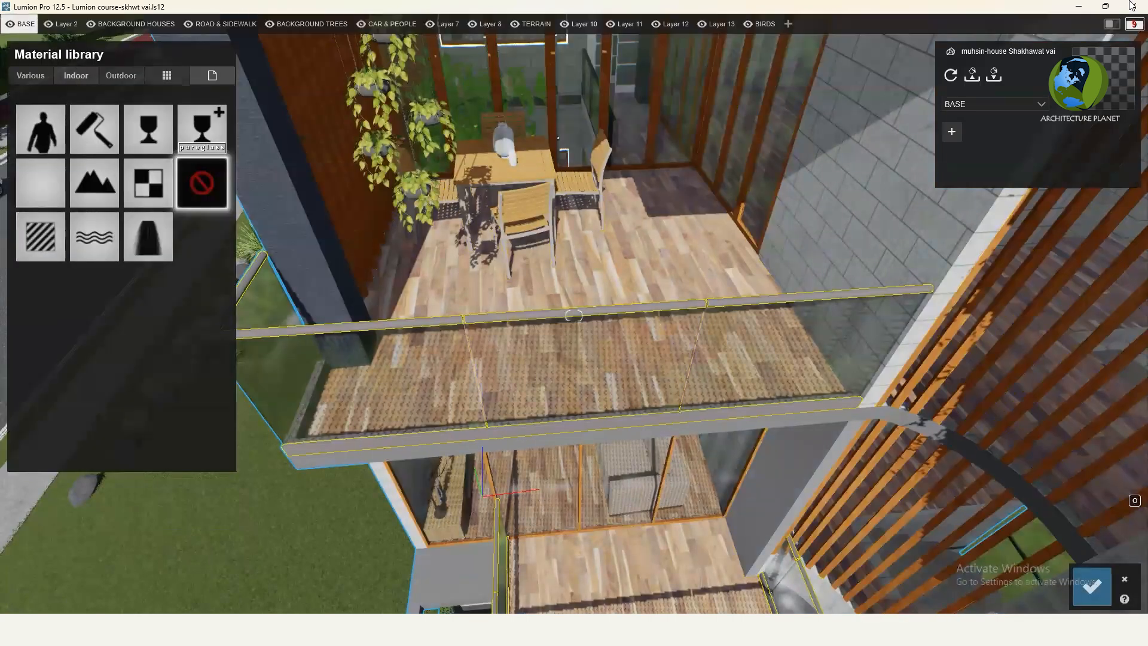
pyautogui.click(76, 76)
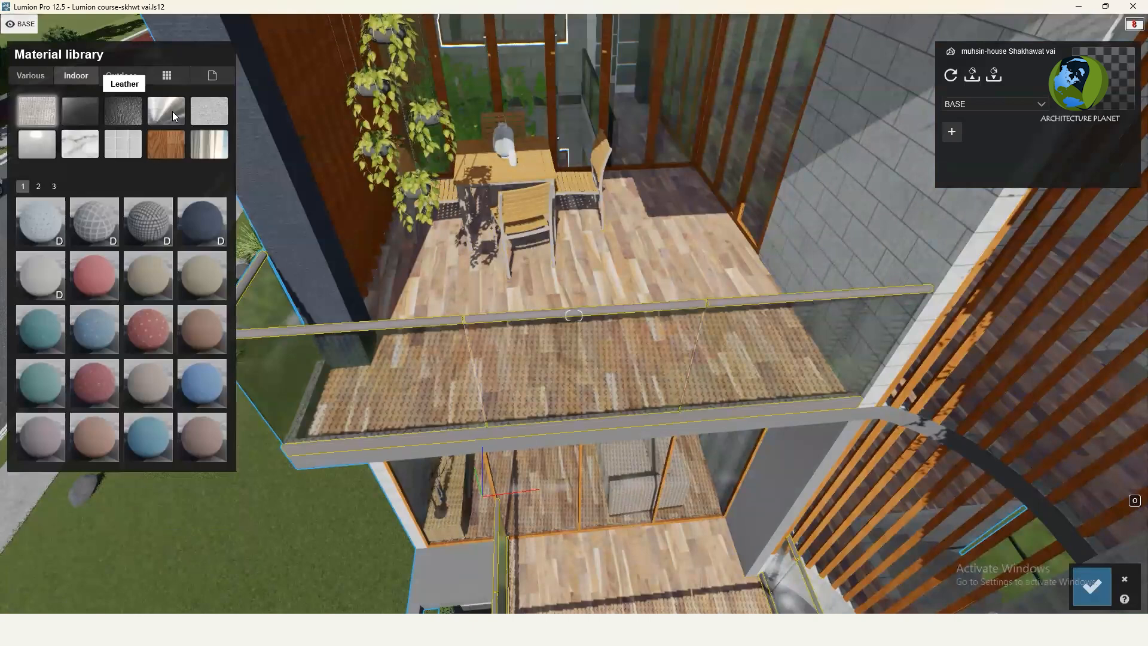
pyautogui.click(172, 112)
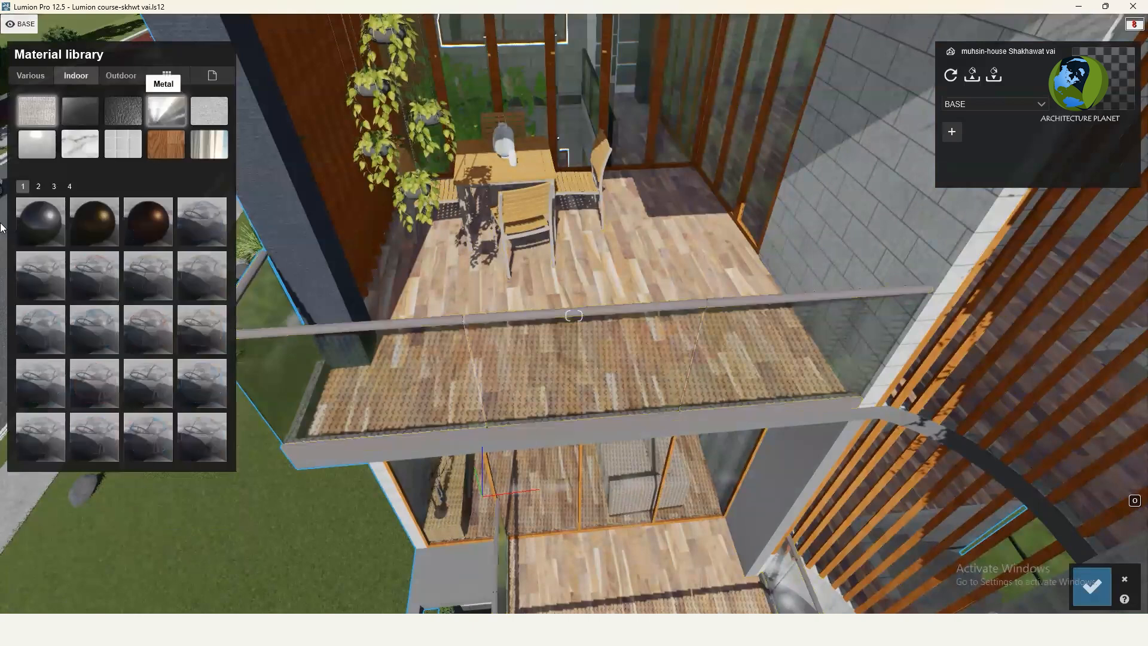
# Browse the indoor metal materials and apply the first dark grey metal finish to the balcony railing
pyautogui.click(38, 187)
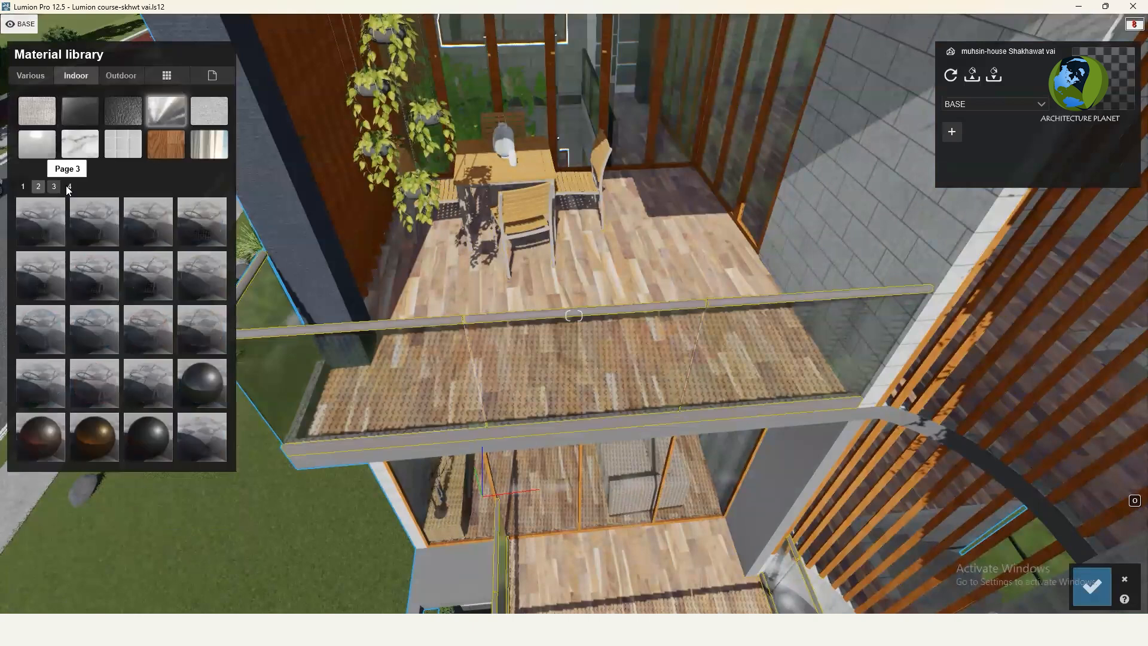
pyautogui.click(66, 187)
pyautogui.click(69, 187)
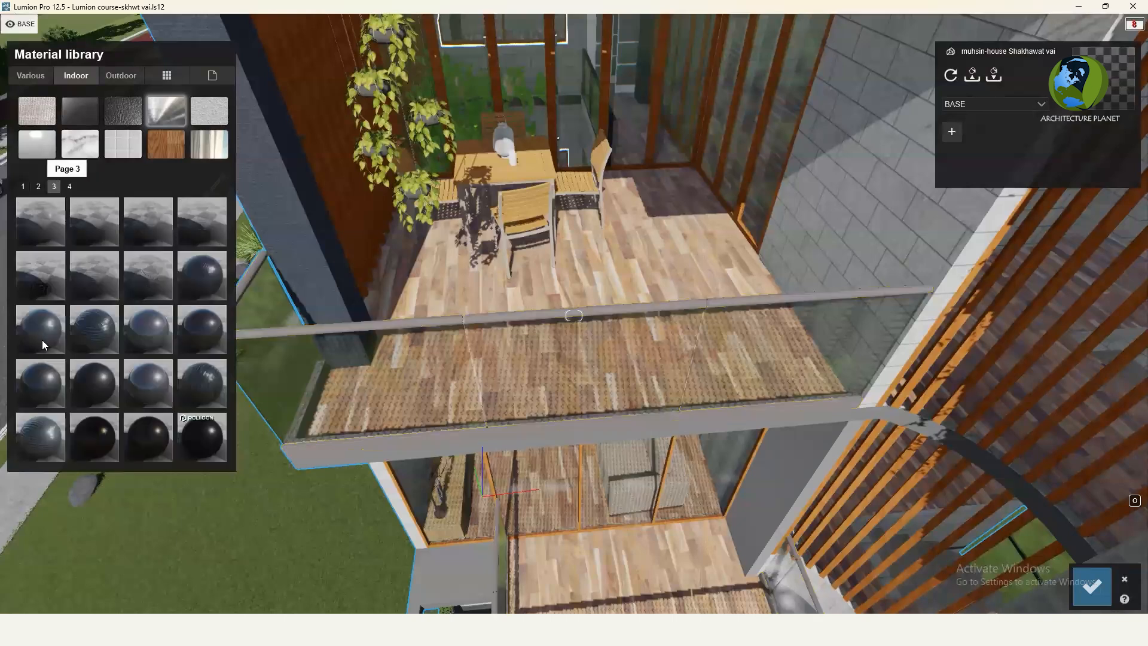
pyautogui.click(42, 339)
pyautogui.click(42, 384)
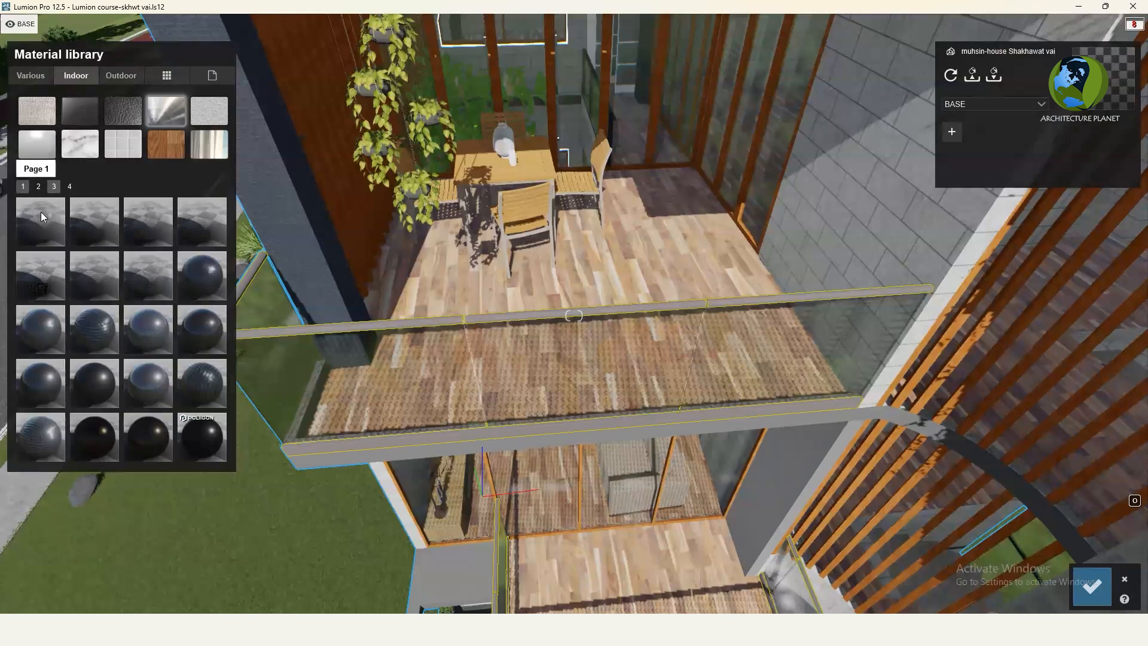
pyautogui.click(568, 356)
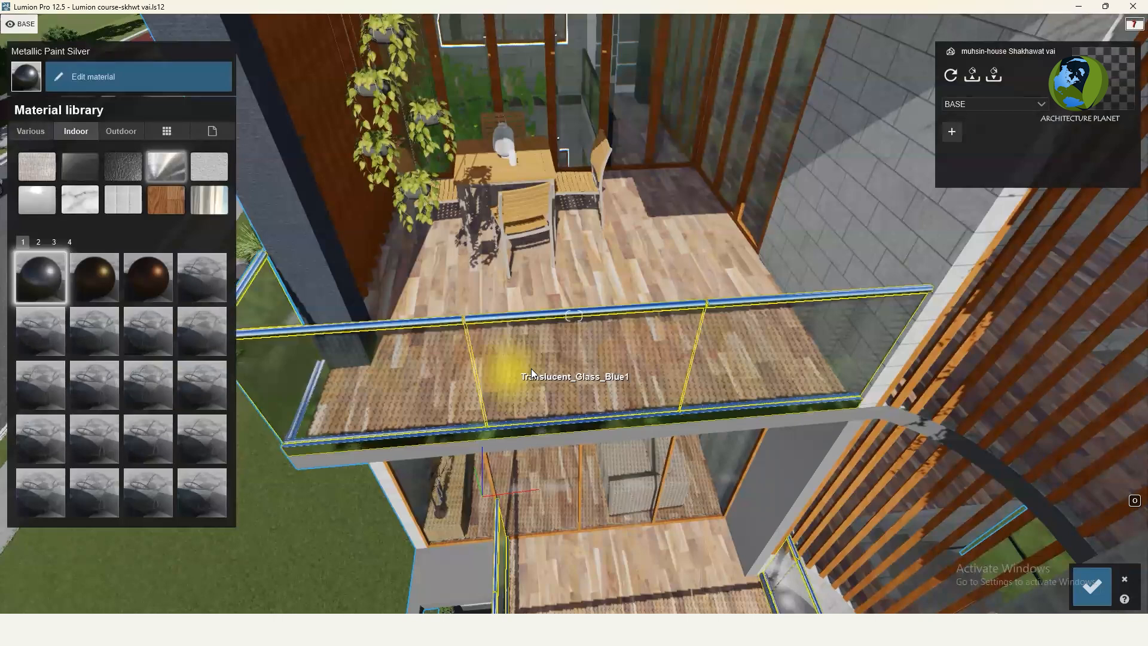
pyautogui.moveTo(509, 375); pyautogui.dragTo(21, 241, button='right')
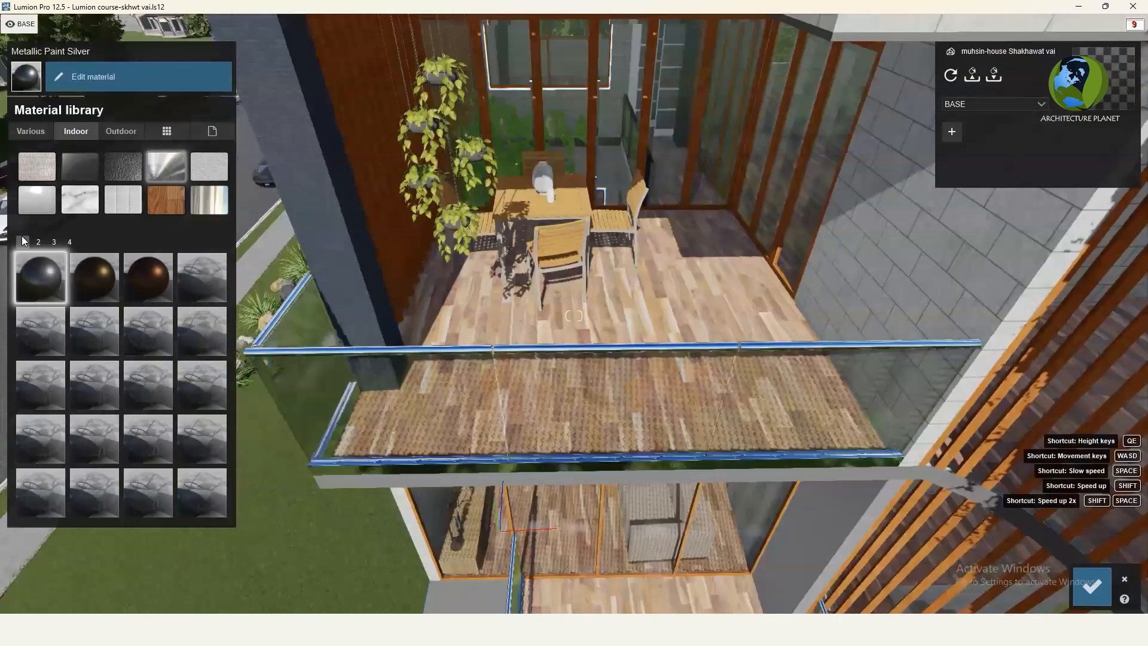
# Open the railing material's settings, set its reflectivity to 1.8 and inspect the handrail up close
pyautogui.click(85, 74)
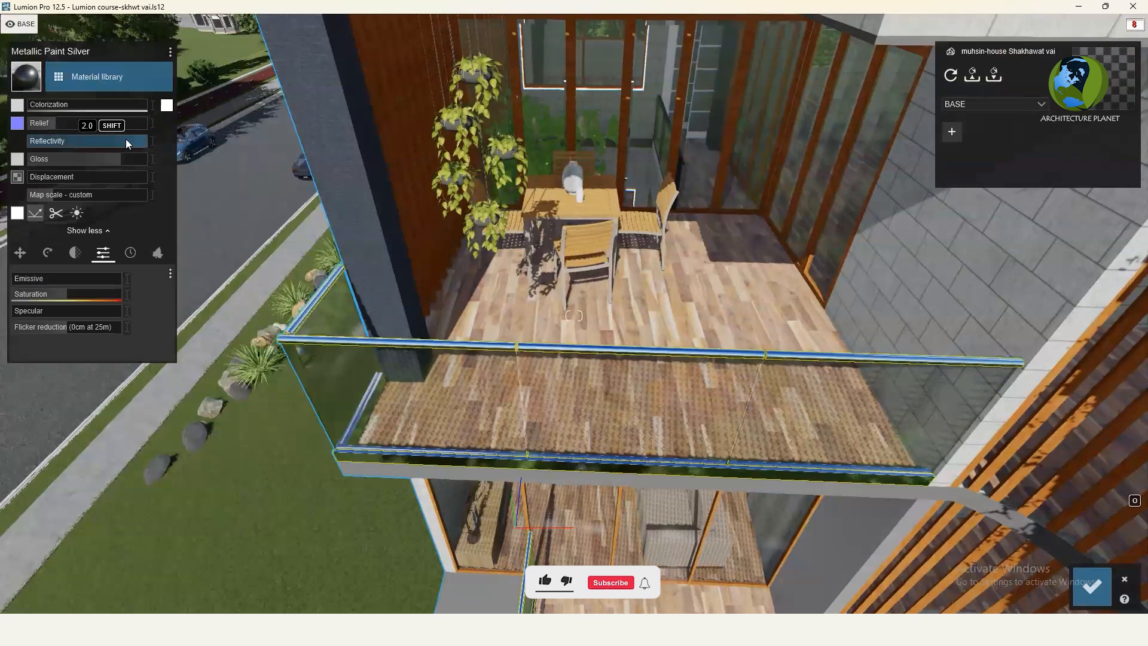
pyautogui.moveTo(140, 141); pyautogui.dragTo(133, 141)
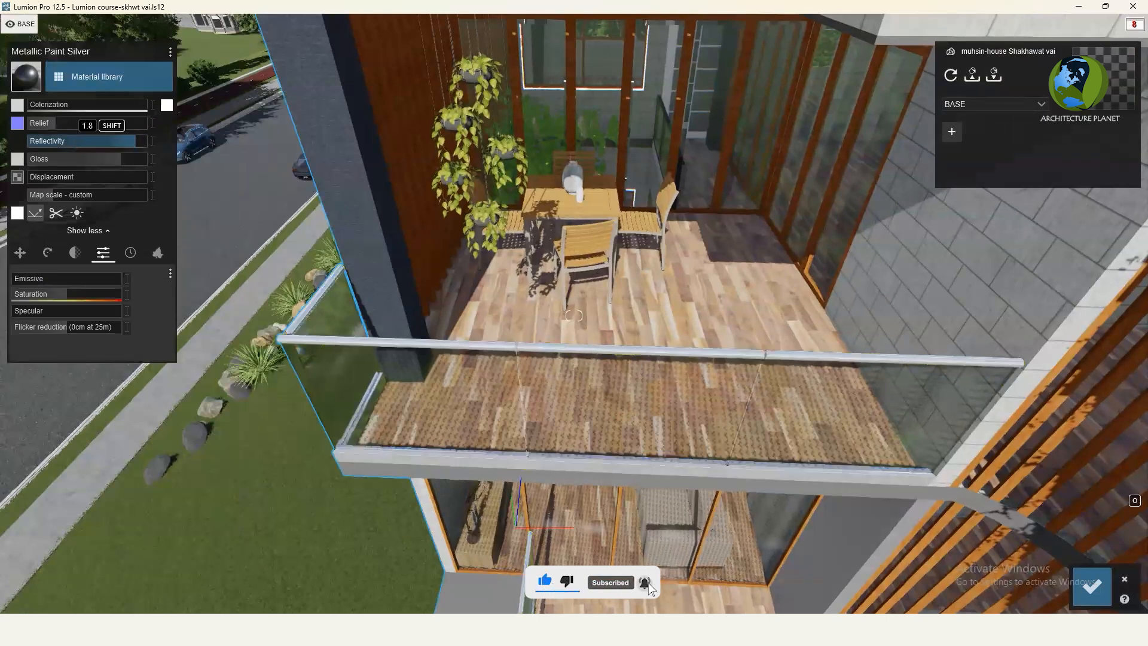
pyautogui.moveTo(539, 394); pyautogui.dragTo(584, 337, button='right')
pyautogui.scroll(2, 584, 337)
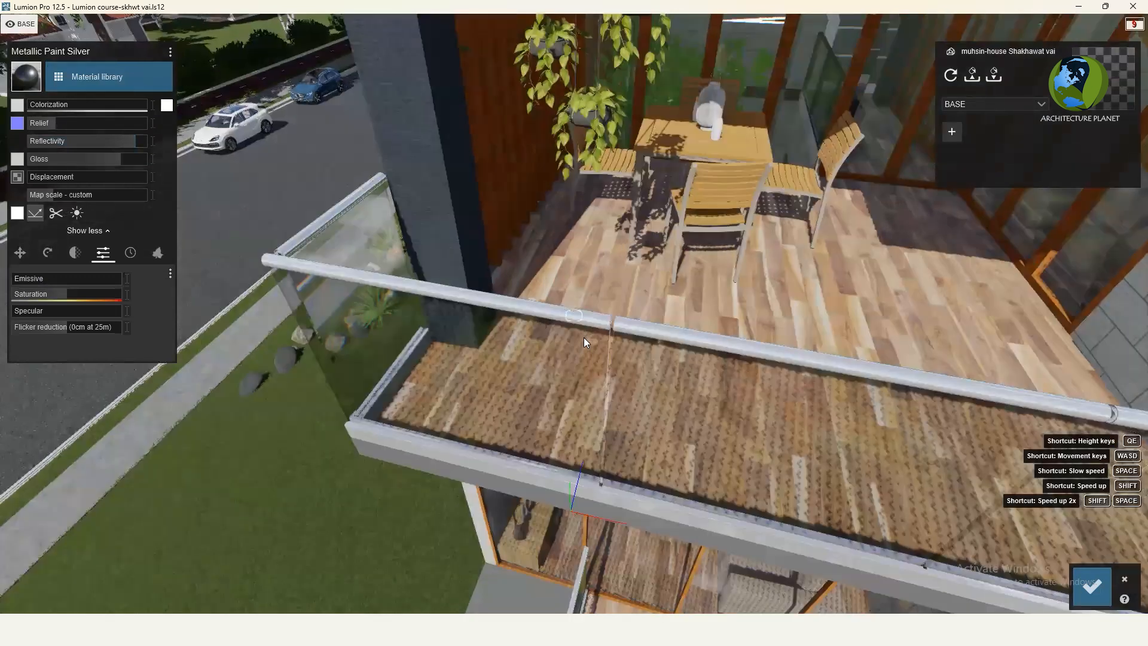
pyautogui.scroll(3, 583, 338)
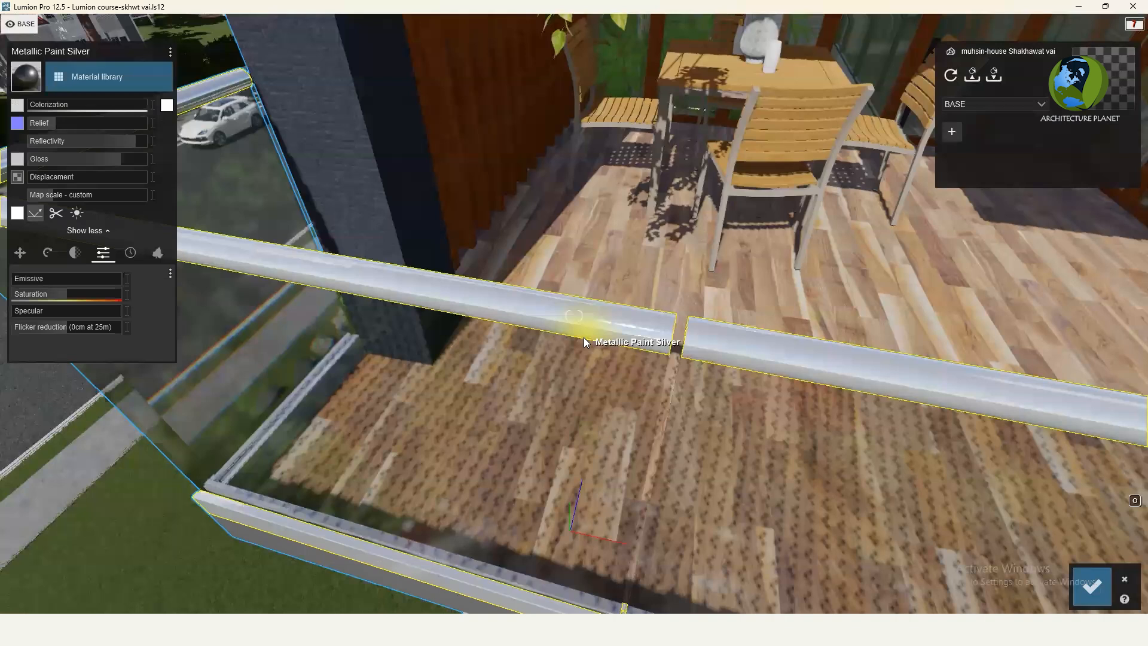
# Set the railing material's reflectivity to 1.6 and its gloss to 0.7, and check the balcony from farther away
pyautogui.moveTo(129, 144)
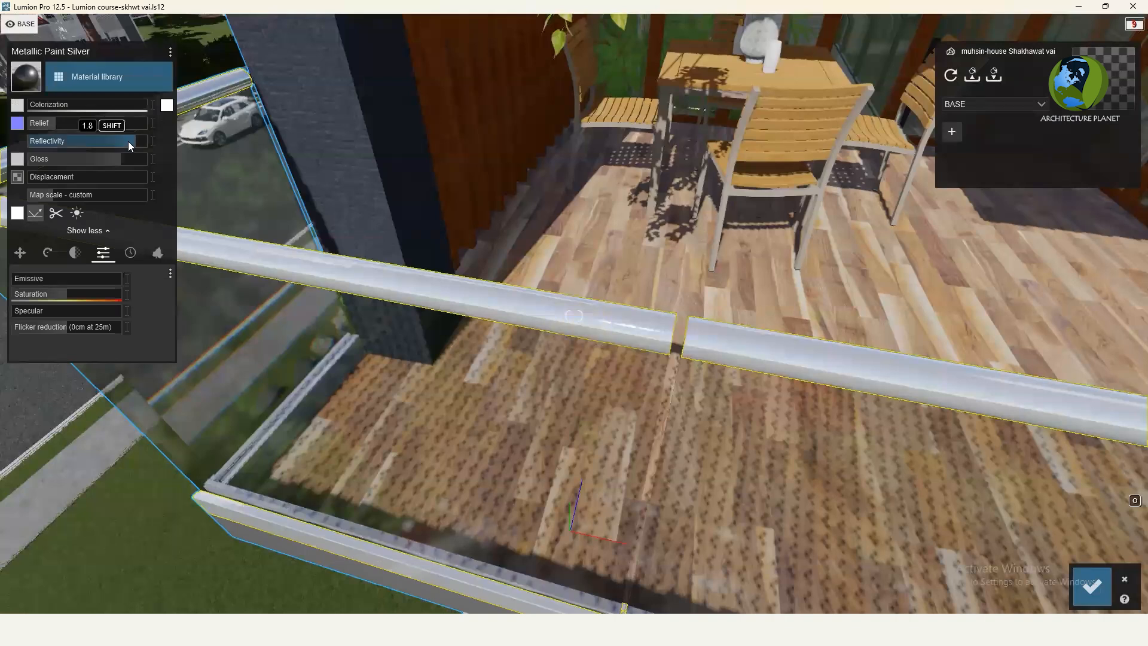
pyautogui.moveTo(116, 140); pyautogui.dragTo(66, 154)
pyautogui.click(126, 142)
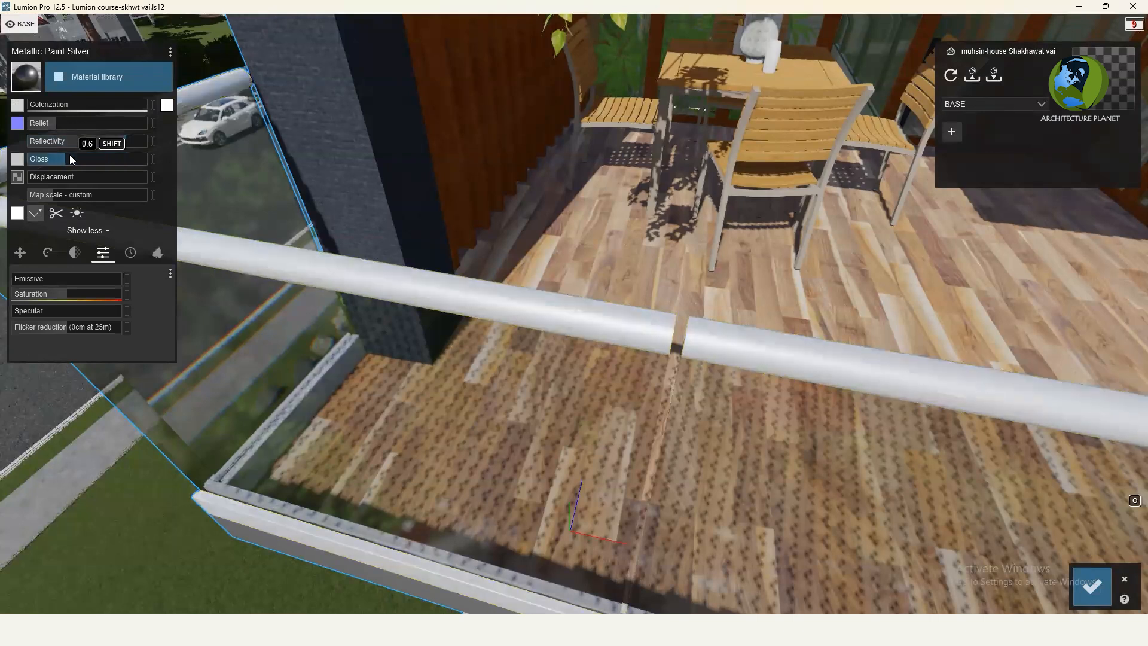
pyautogui.moveTo(73, 154); pyautogui.dragTo(72, 154)
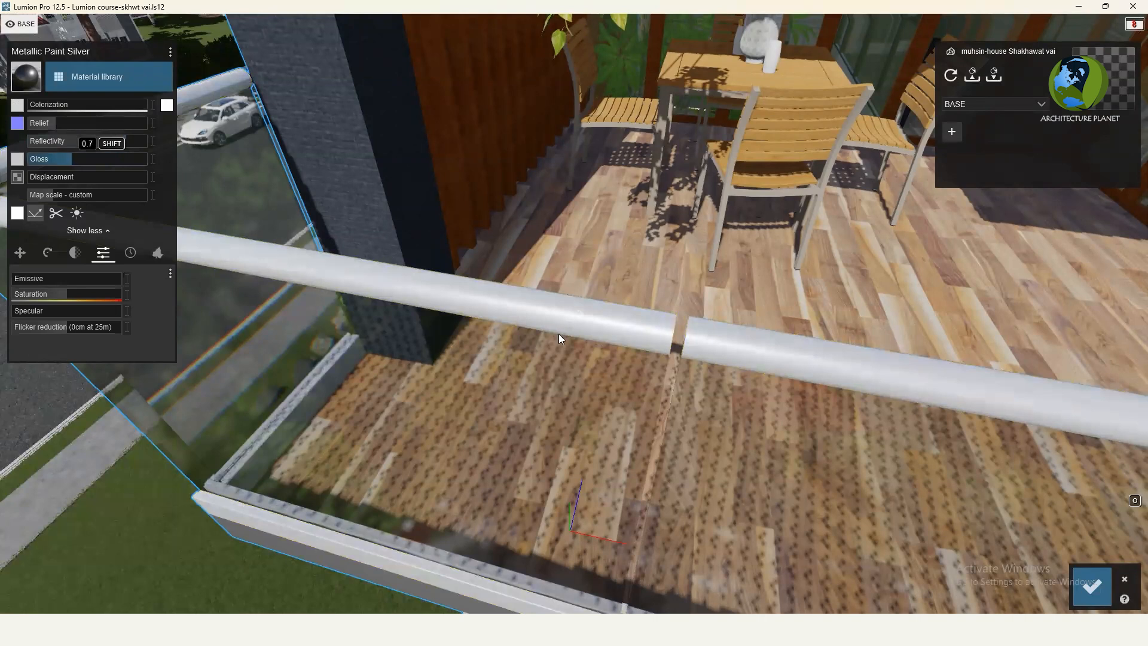
pyautogui.scroll(-3, 559, 334)
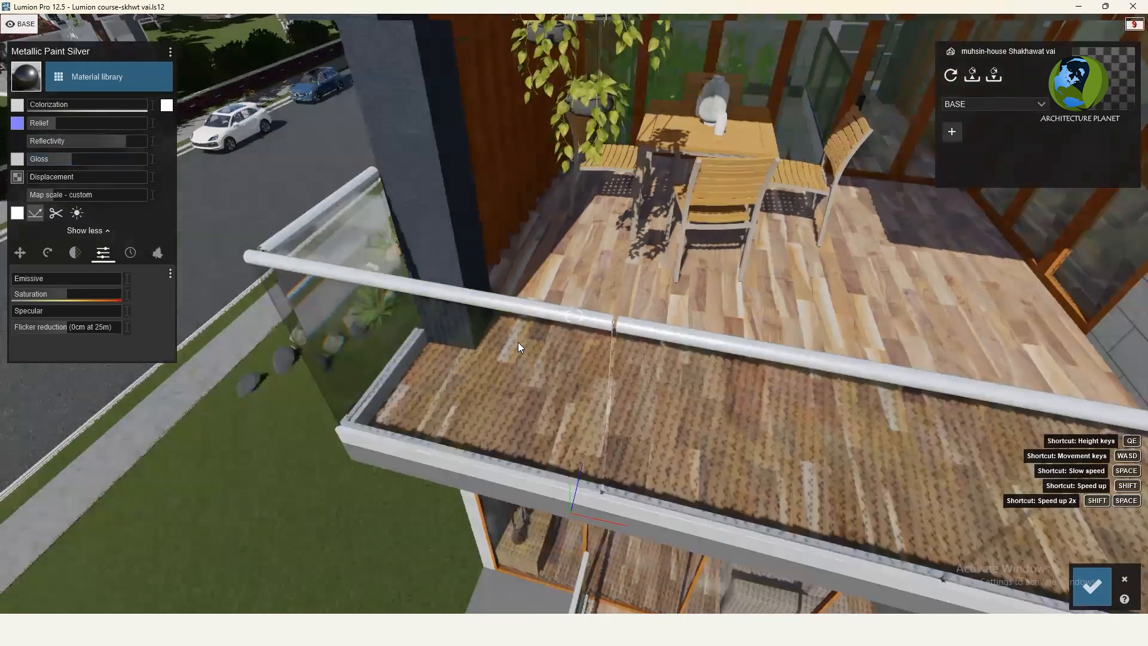
pyautogui.moveTo(518, 342); pyautogui.dragTo(518, 342, button='right')
pyautogui.scroll(-3, 517, 343)
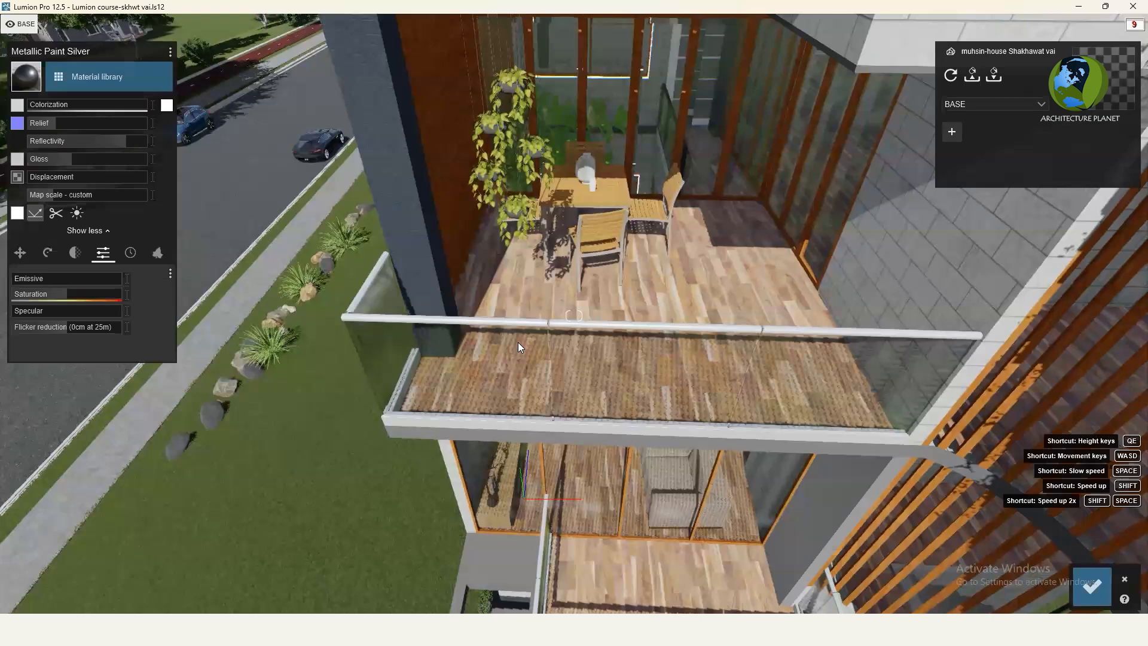
# Raise the railing material's reflectivity to 1.9 and check the metallic look of the handrail
pyautogui.scroll(2, 518, 340)
pyautogui.scroll(5, 518, 341)
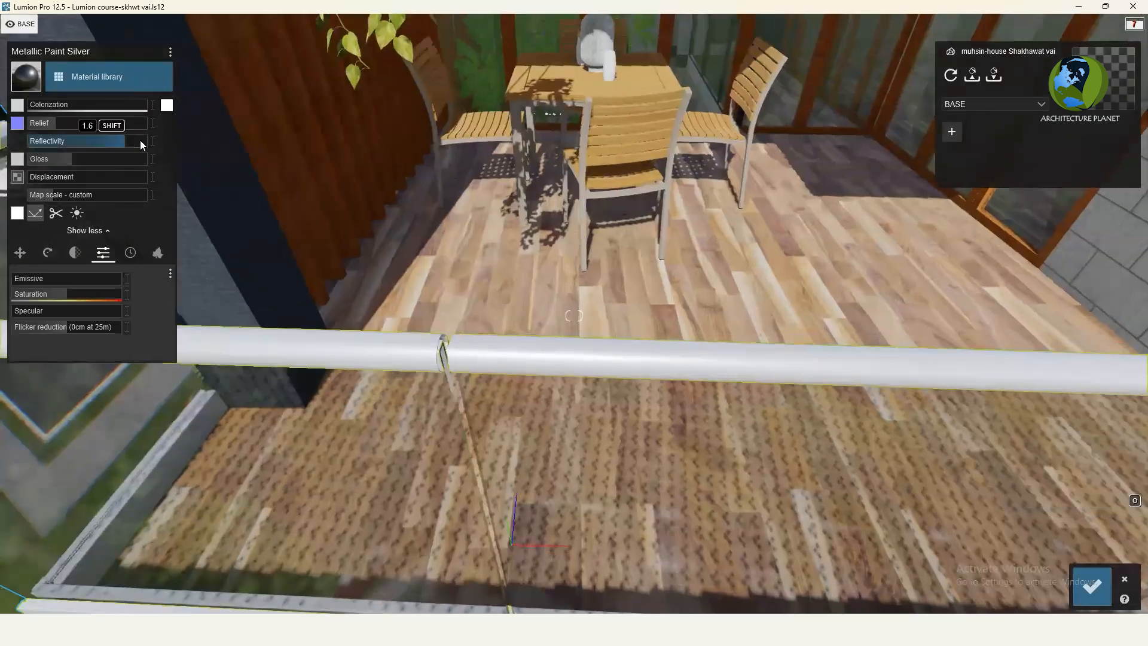
pyautogui.scroll(2, 141, 143)
pyautogui.scroll(1, 140, 145)
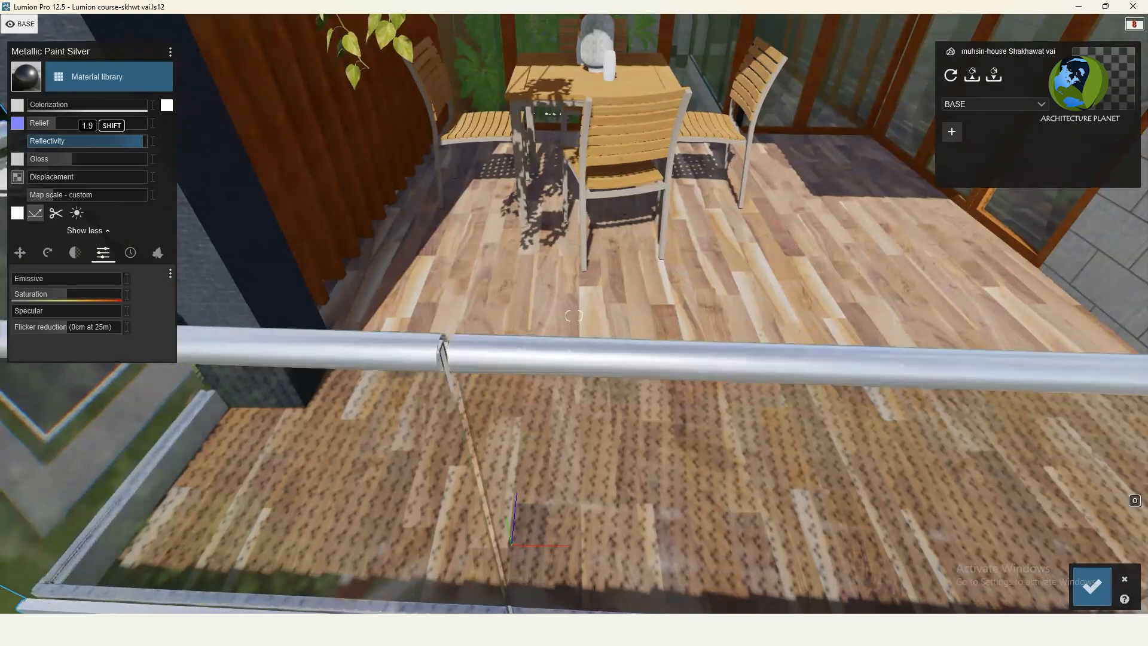
pyautogui.scroll(-2, 595, 366)
pyautogui.scroll(-2, 595, 366)
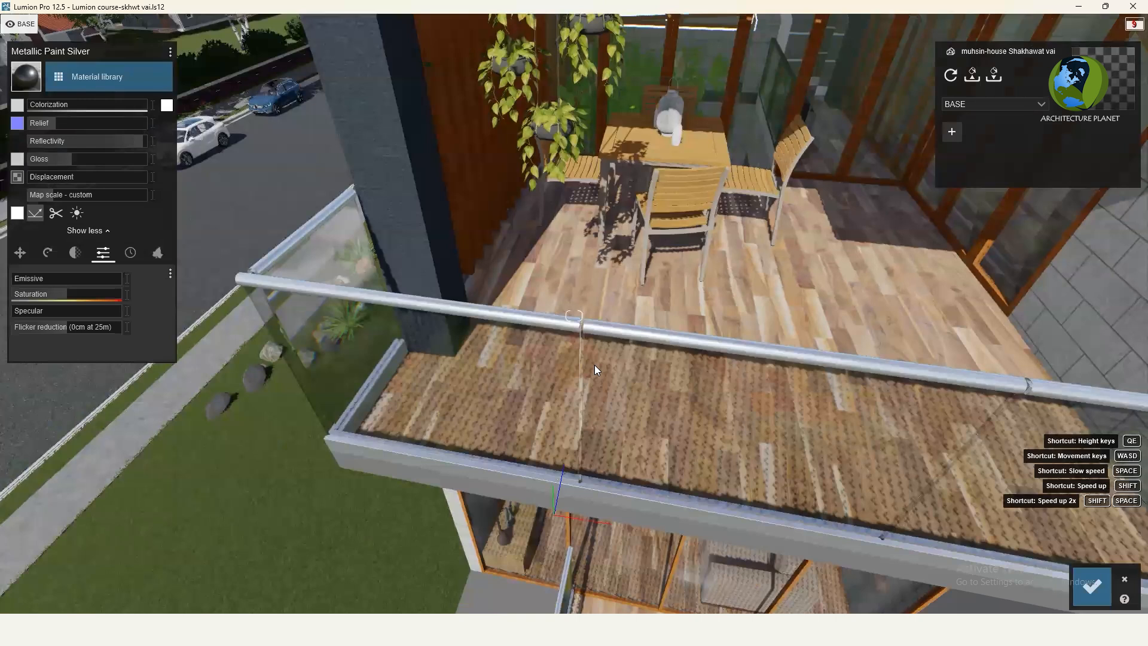
pyautogui.scroll(4, 594, 365)
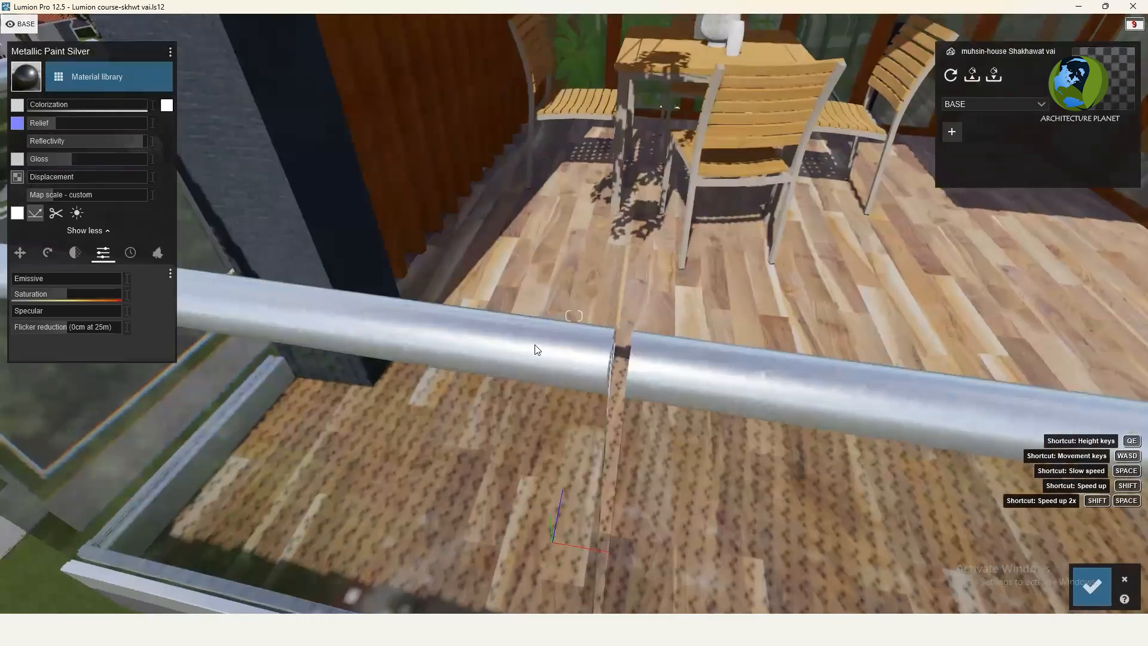
# Open the dark roof frame material's settings, set its relief to 0.1 and gloss to 0.5, and lower its reflectivity
pyautogui.scroll(-5, 535, 359)
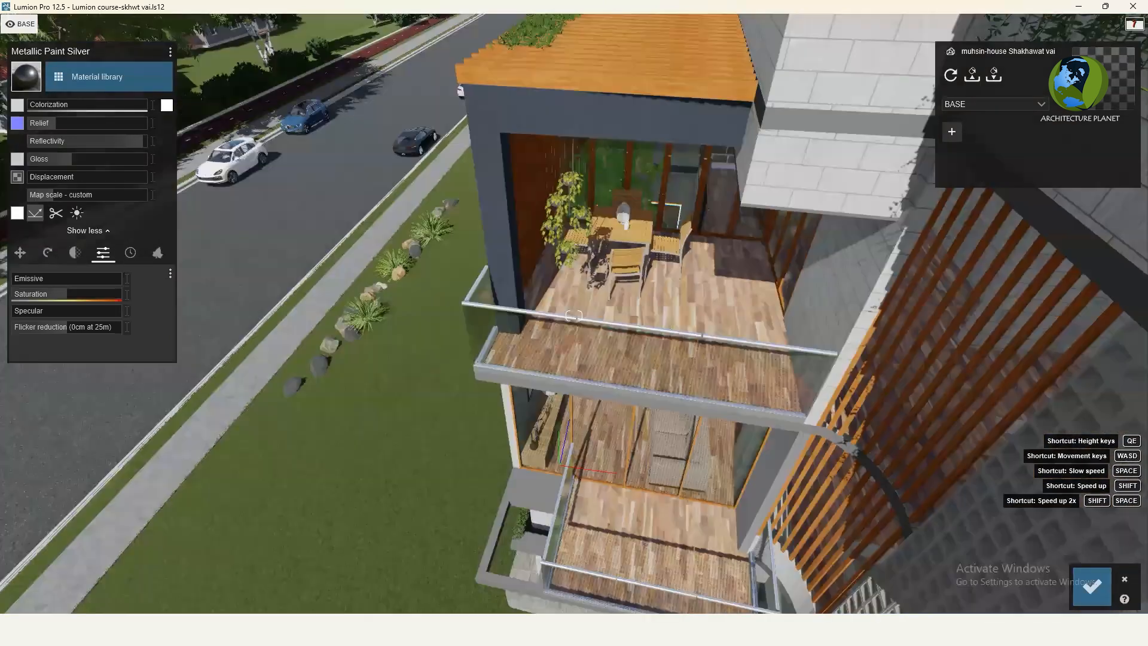
pyautogui.scroll(-3, 574, 315)
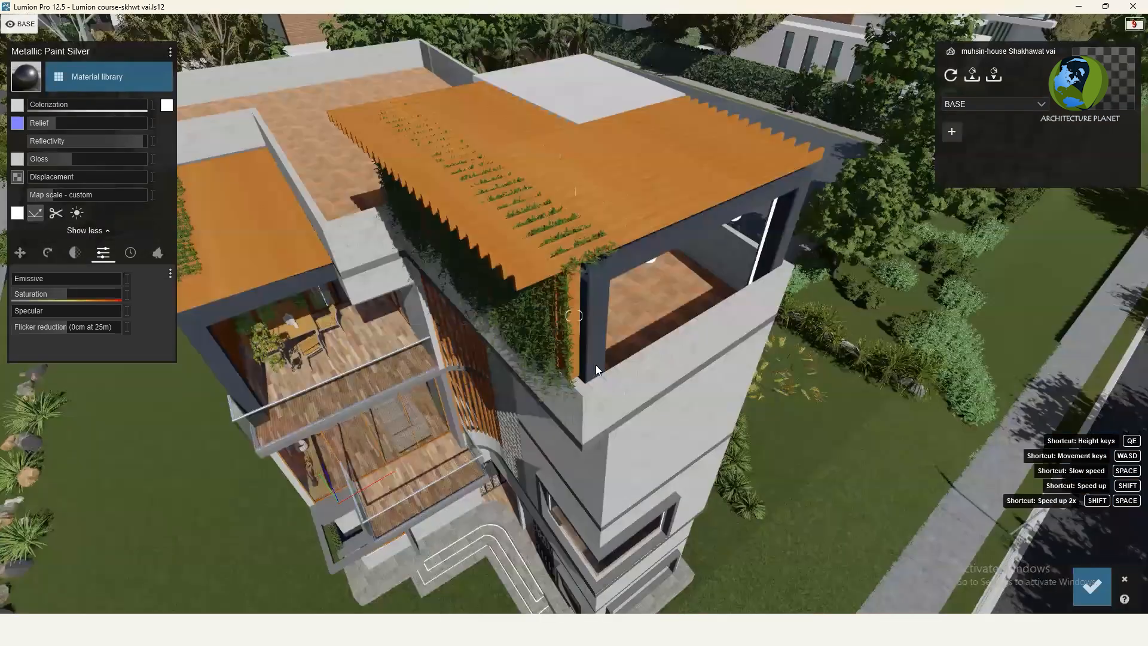
pyautogui.scroll(-3, 596, 369)
pyautogui.click(108, 77)
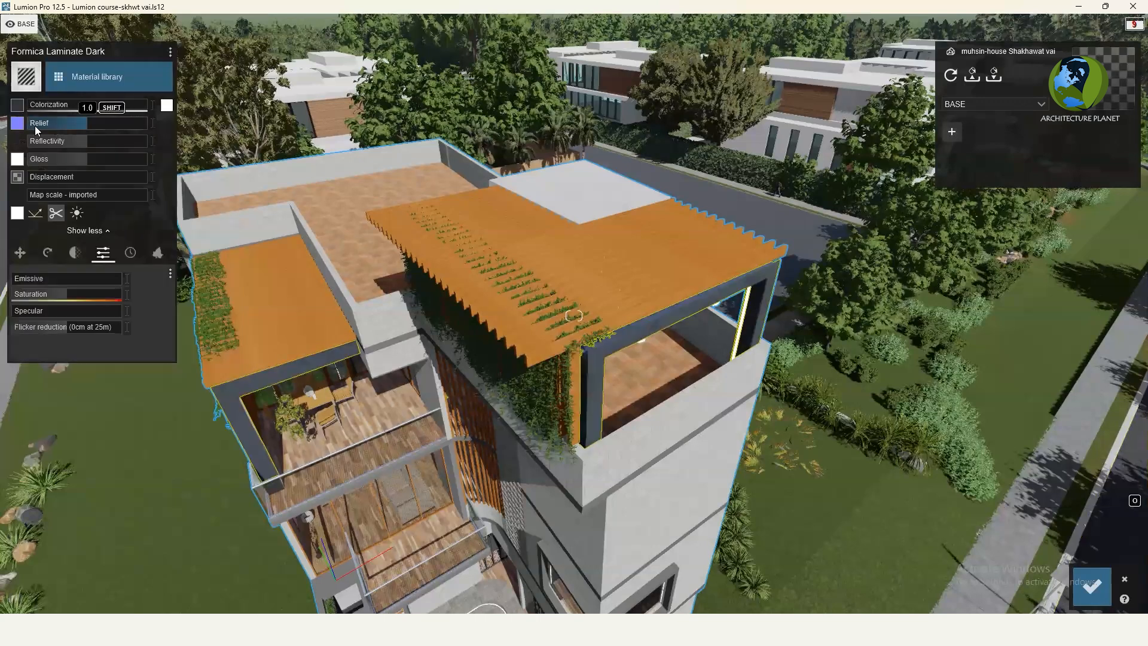
pyautogui.click(35, 126)
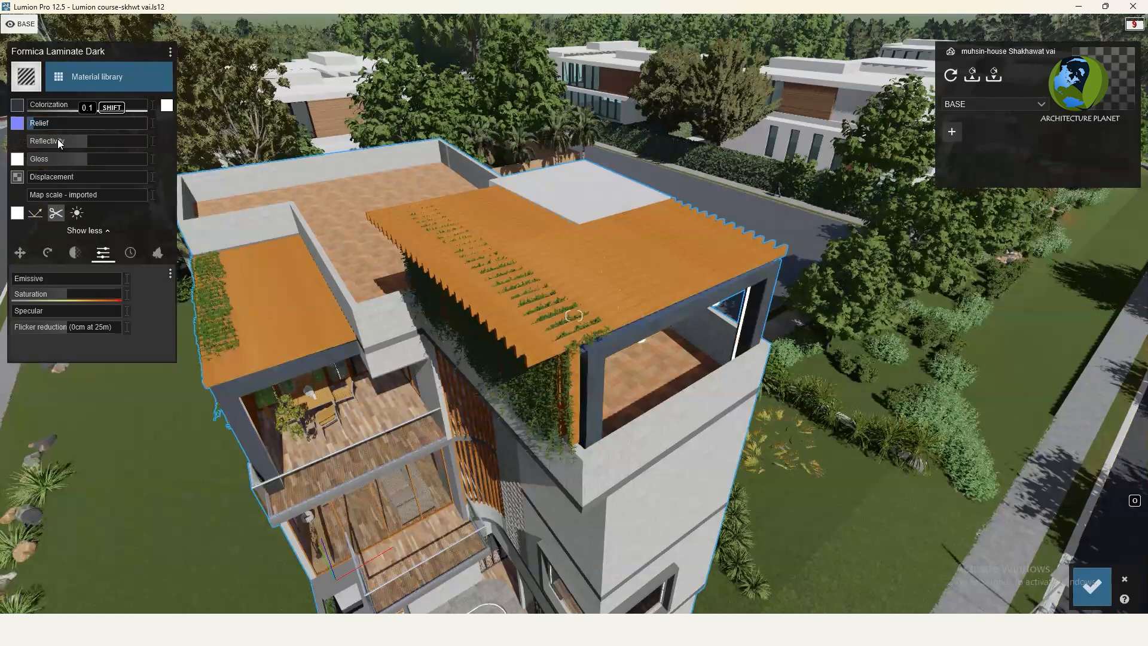
pyautogui.click(37, 141)
pyautogui.click(61, 142)
pyautogui.click(57, 158)
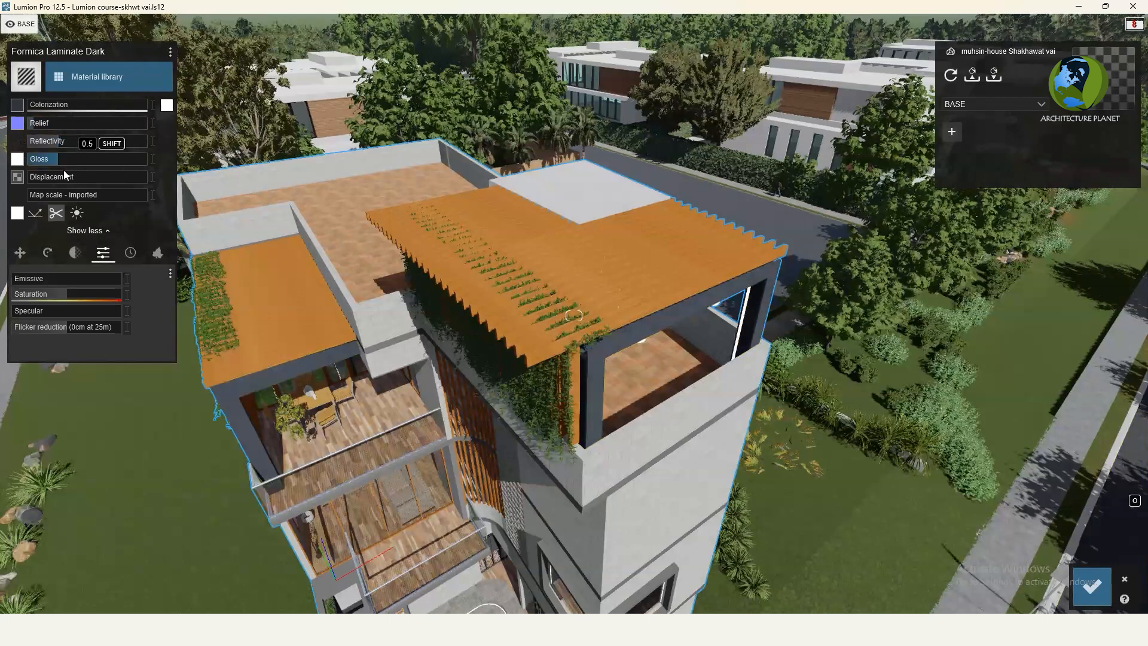
# Open the rooftop floor tile material's settings, set its reflectivity to 0.2 and lower its gloss
pyautogui.moveTo(336, 304); pyautogui.dragTo(339, 302, button='right')
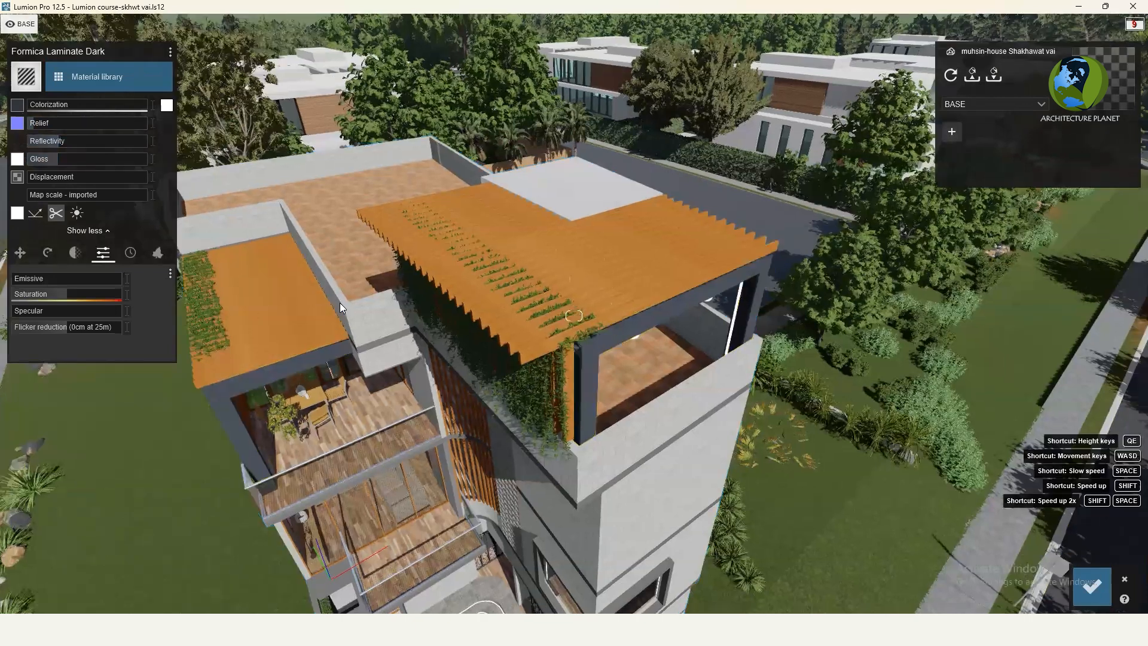
pyautogui.press('s')
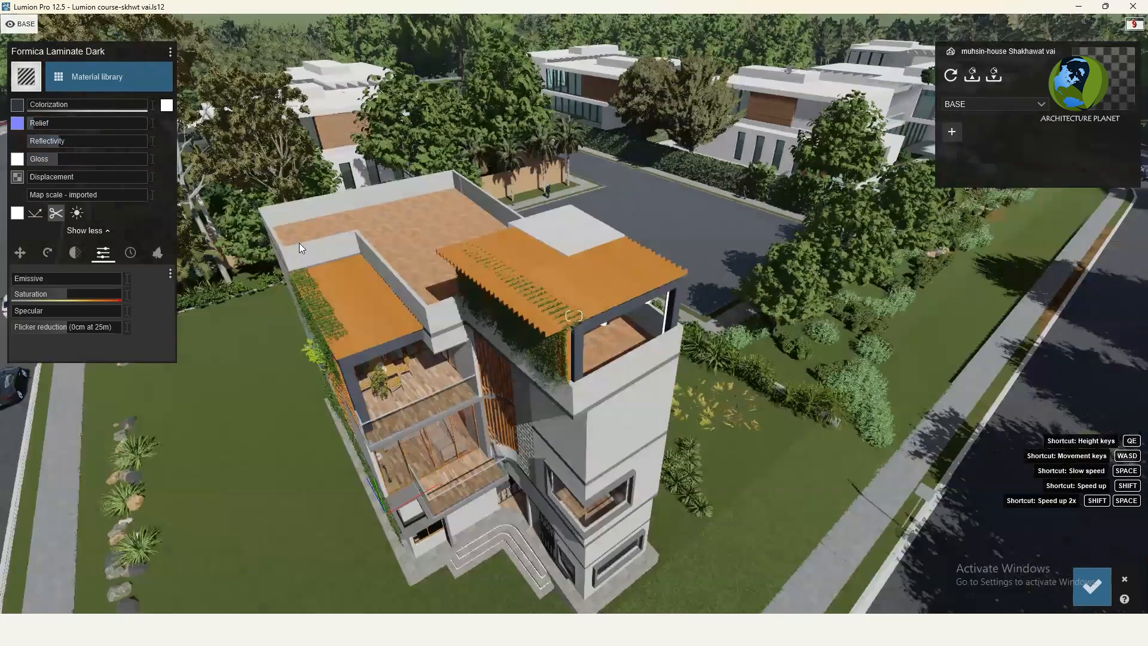
pyautogui.moveTo(299, 243); pyautogui.dragTo(439, 247, button='middle')
pyautogui.scroll(-1, 438, 248)
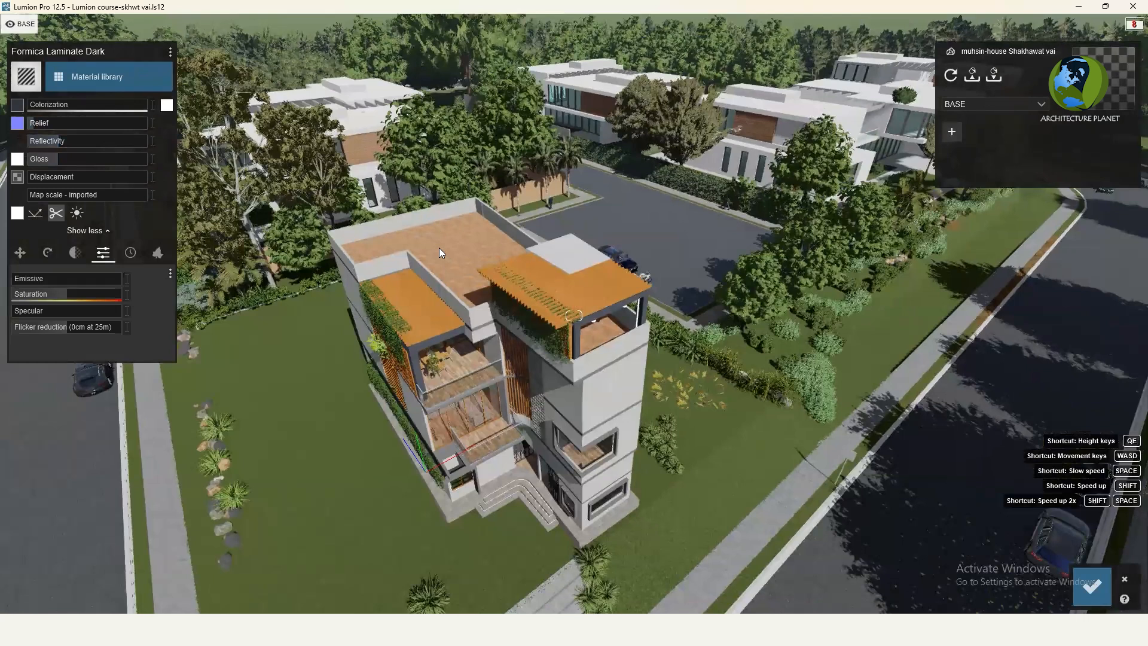
pyautogui.click(439, 247)
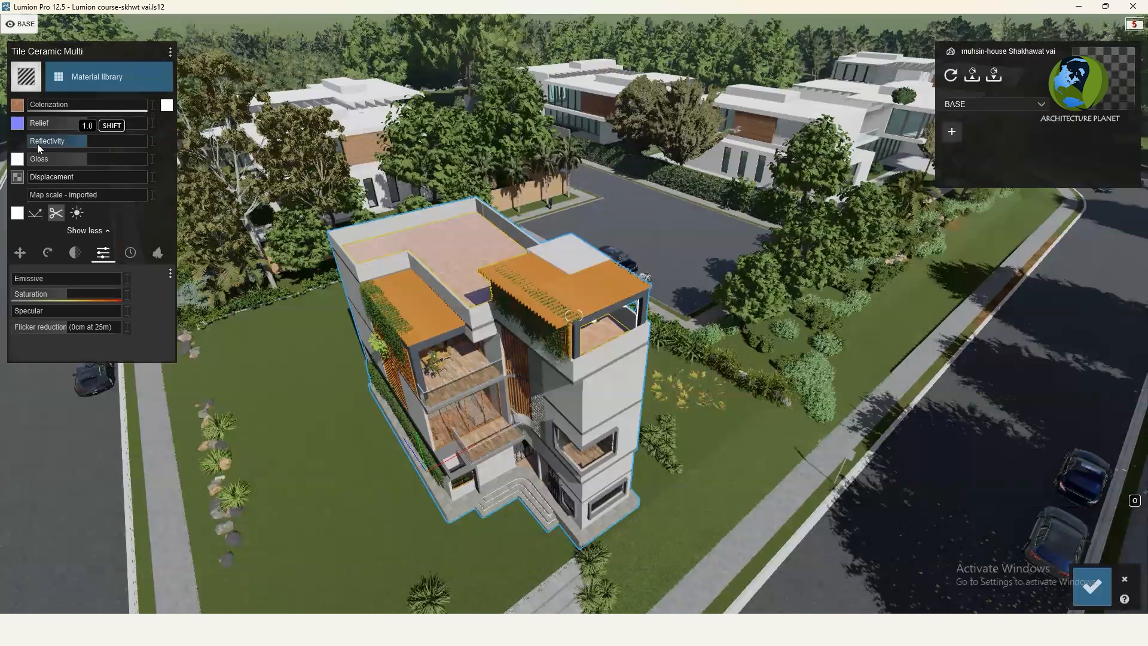
pyautogui.click(41, 143)
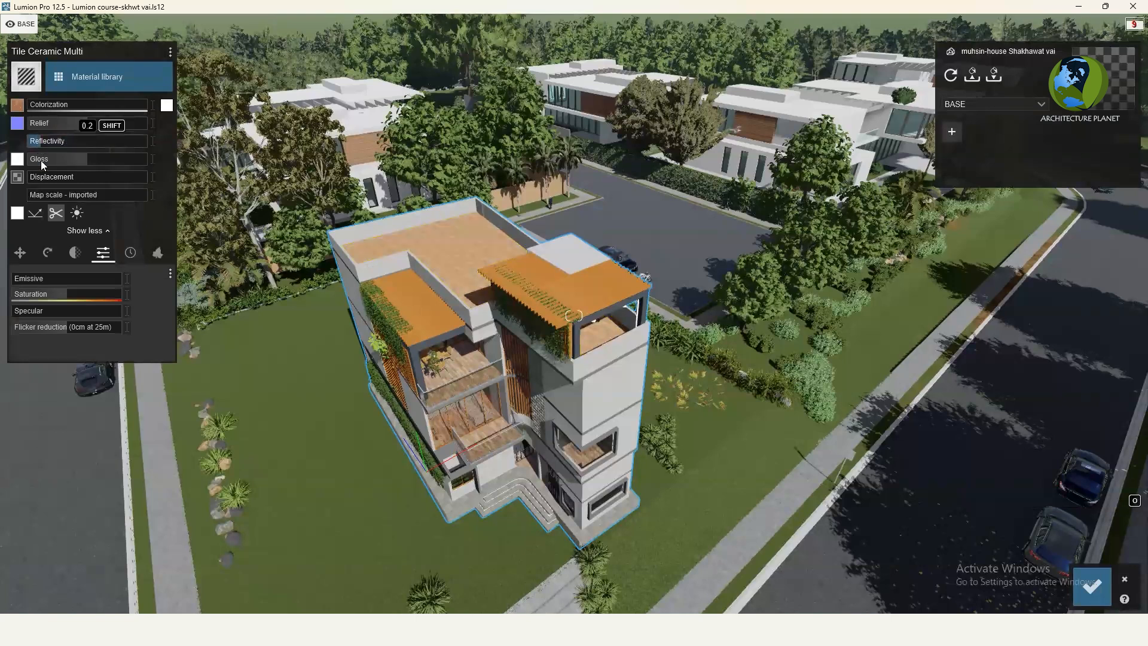
pyautogui.click(41, 160)
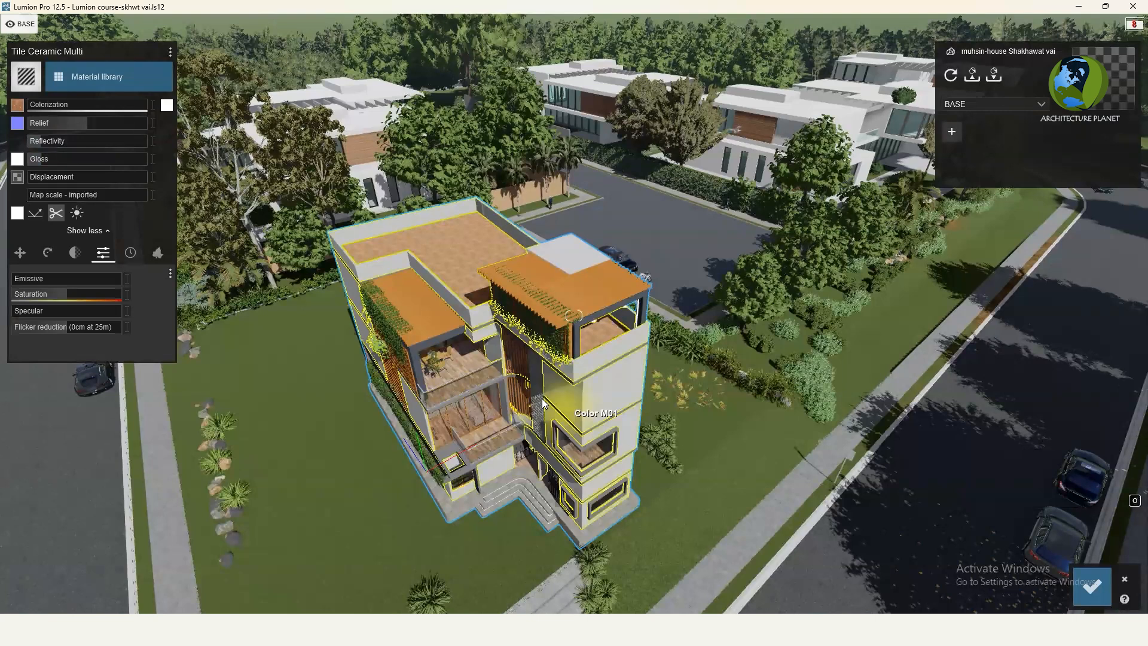
# Save the material changes and close the material settings
pyautogui.click(1089, 576)
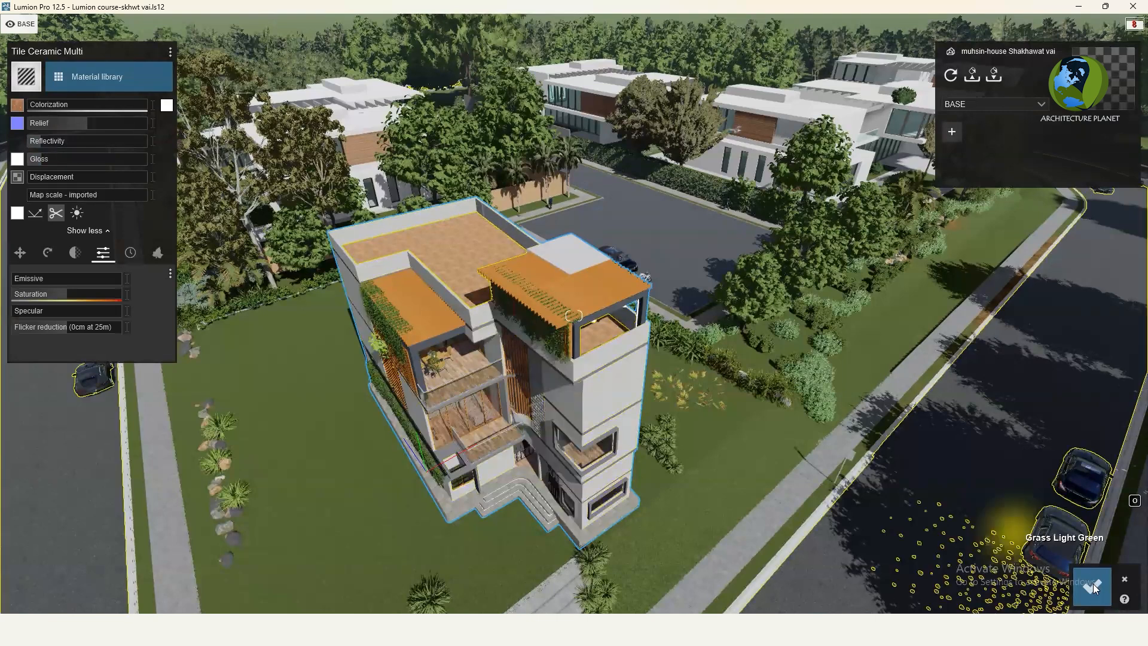
pyautogui.click(1105, 591)
pyautogui.click(569, 310)
pyautogui.click(1036, 575)
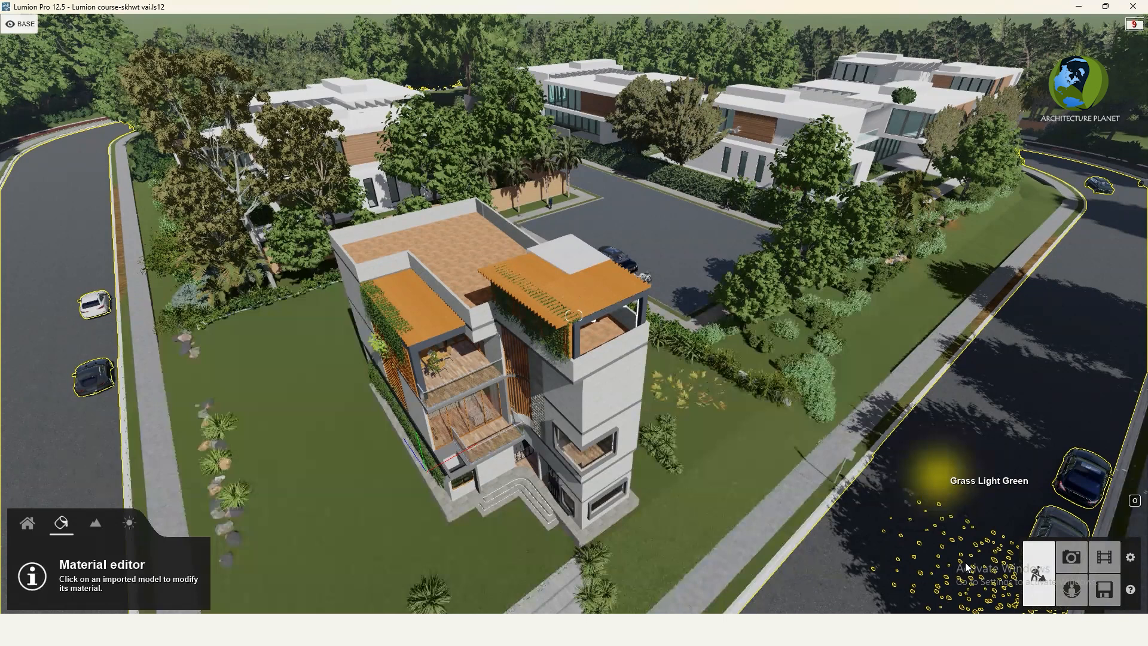
# Examine the finished house and its surroundings from above on several sides
pyautogui.click(346, 352)
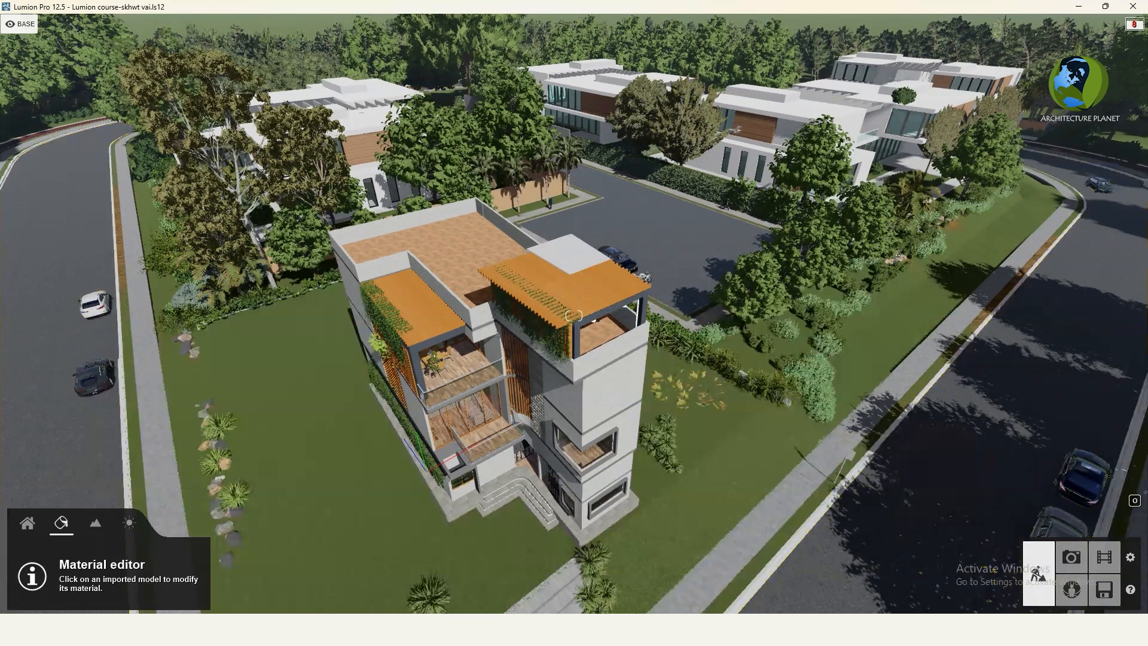
pyautogui.moveTo(551, 372); pyautogui.dragTo(527, 413, button='right')
pyautogui.moveTo(551, 372); pyautogui.dragTo(473, 373, button='right')
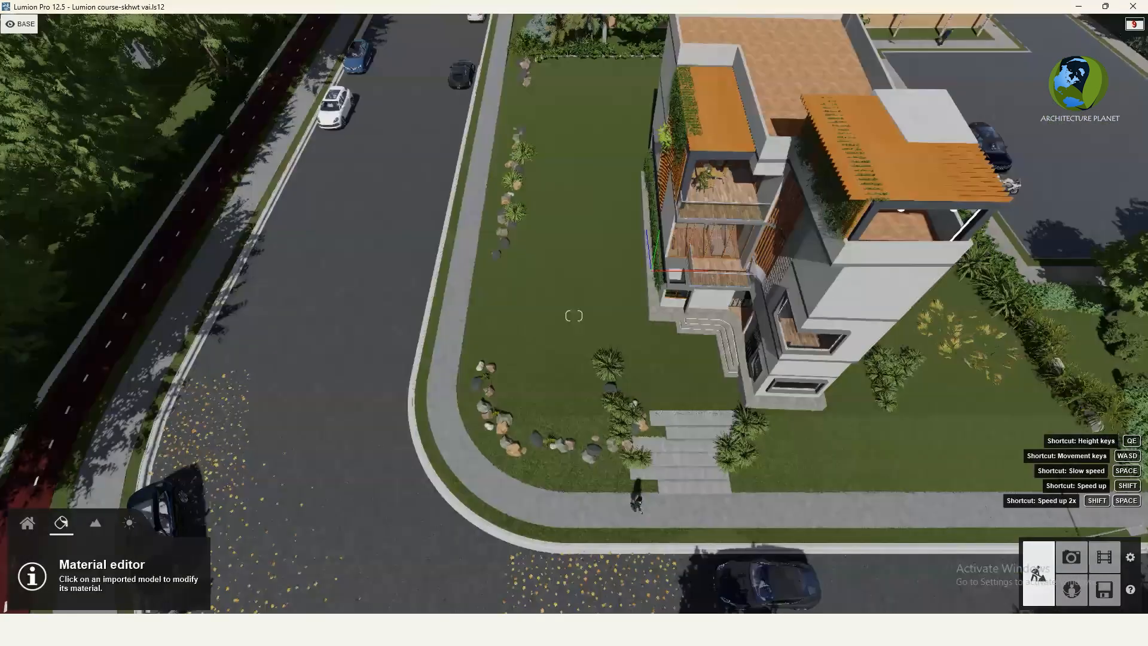
pyautogui.scroll(-3, 535, 347)
pyautogui.moveTo(535, 347); pyautogui.dragTo(543, 341, button='right')
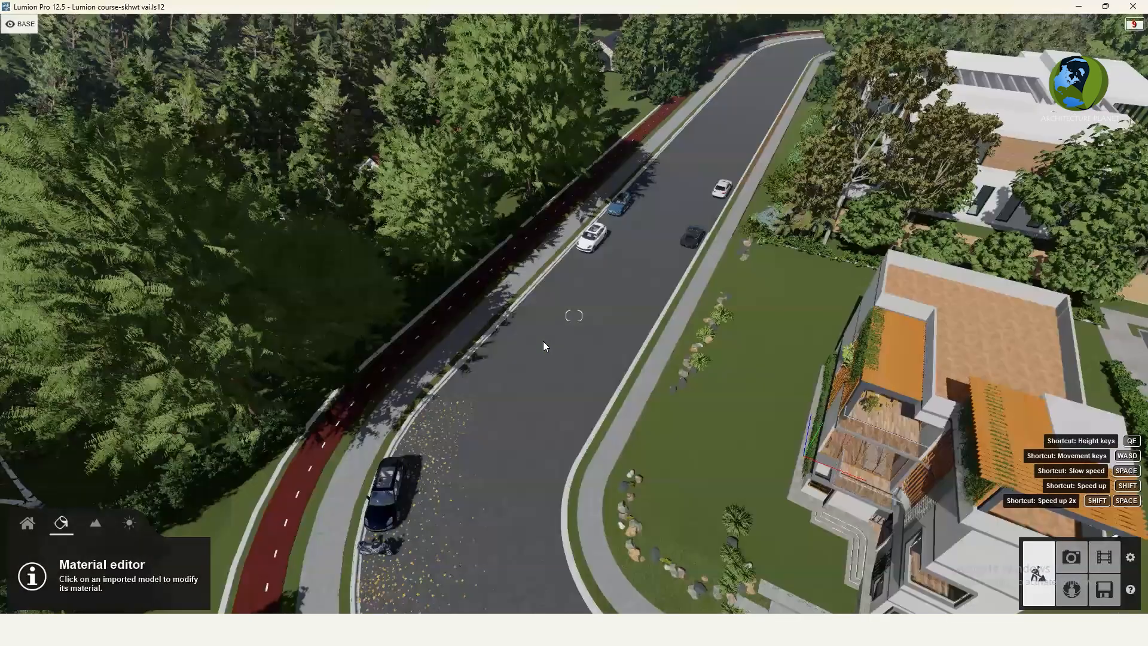
pyautogui.press('w')
pyautogui.moveTo(541, 414); pyautogui.dragTo(534, 414, button='right')
pyautogui.scroll(-3, 535, 414)
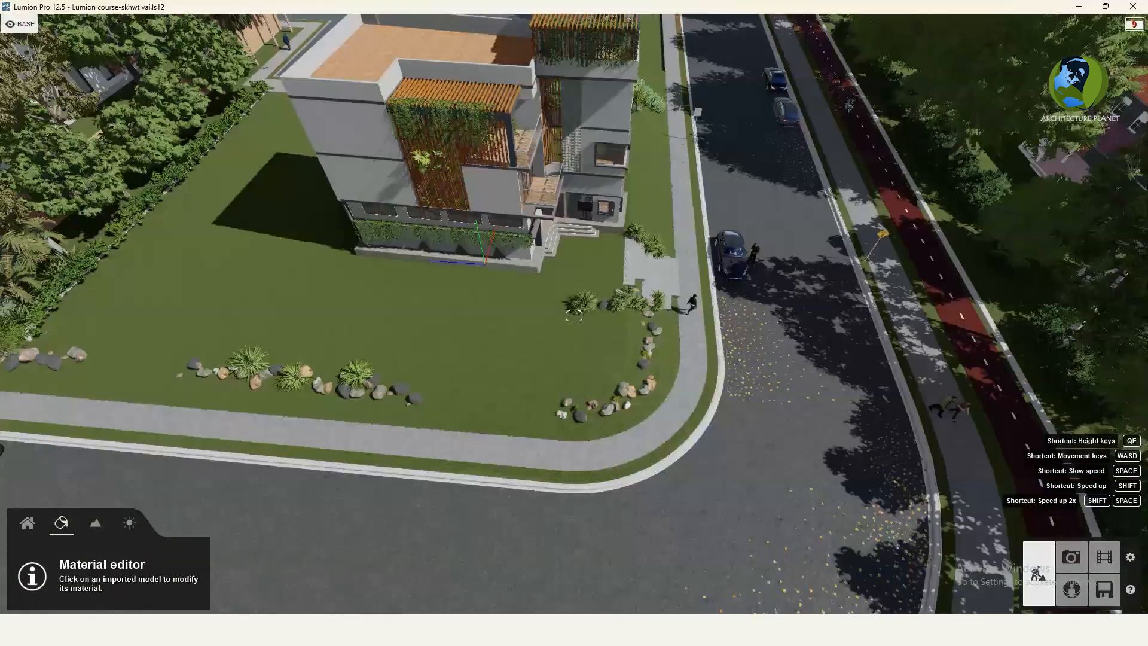
pyautogui.scroll(-3, 520, 410)
pyautogui.scroll(-2, 520, 410)
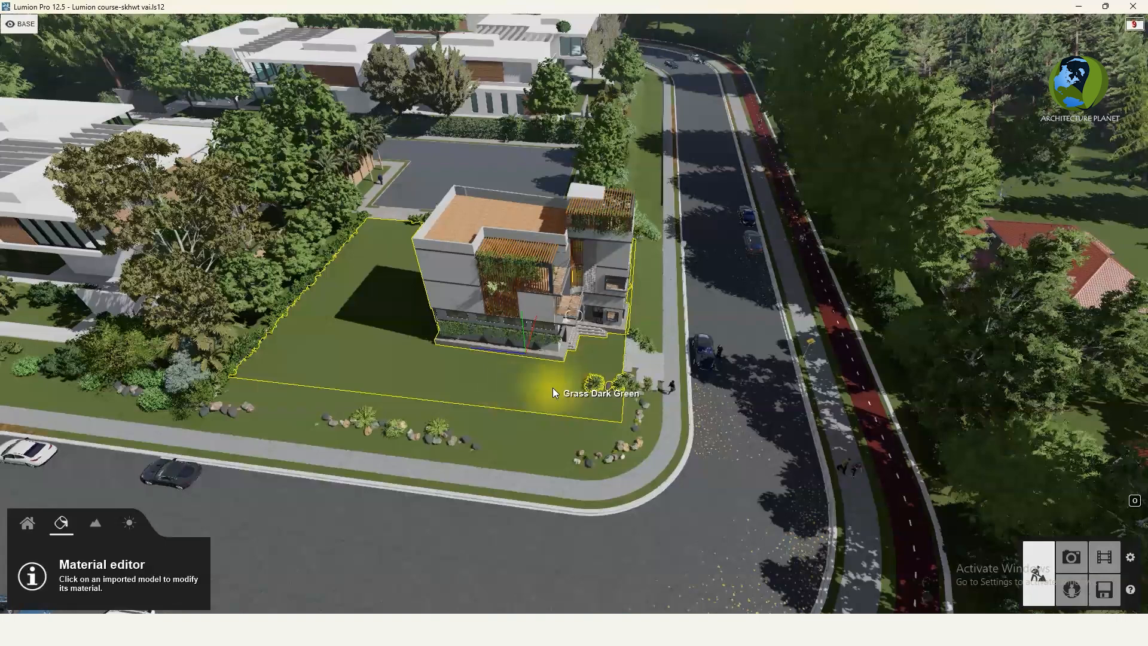
# Switch to Photo mode and preview the saved Photo 1 view and the Night-style Photo 2 view
pyautogui.click(1073, 562)
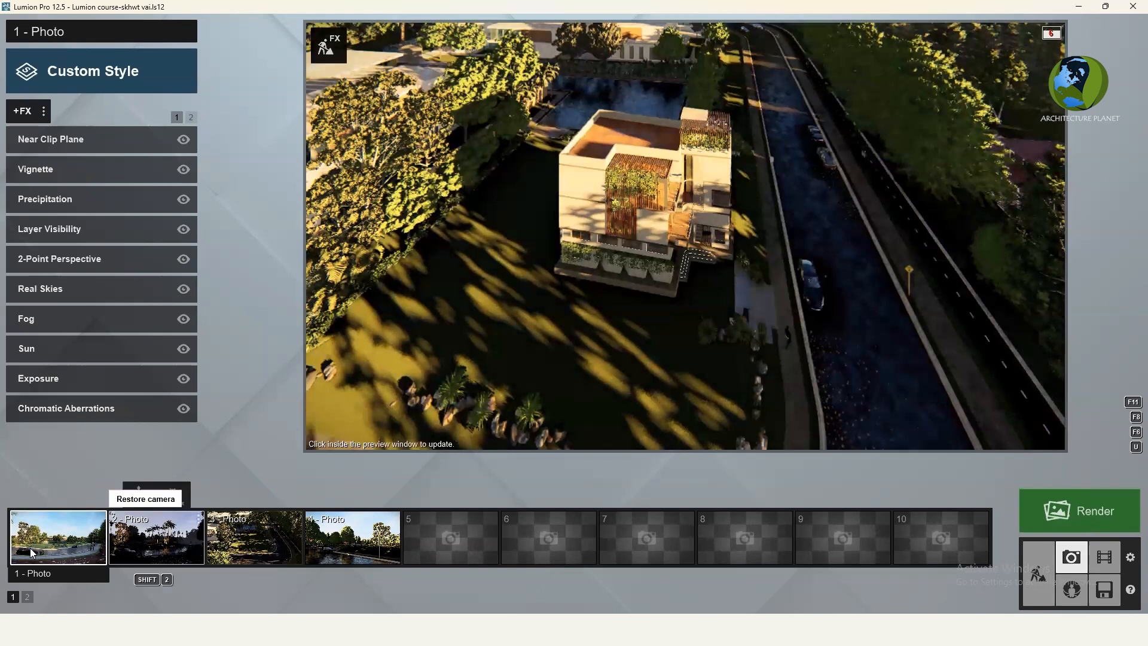
pyautogui.click(32, 550)
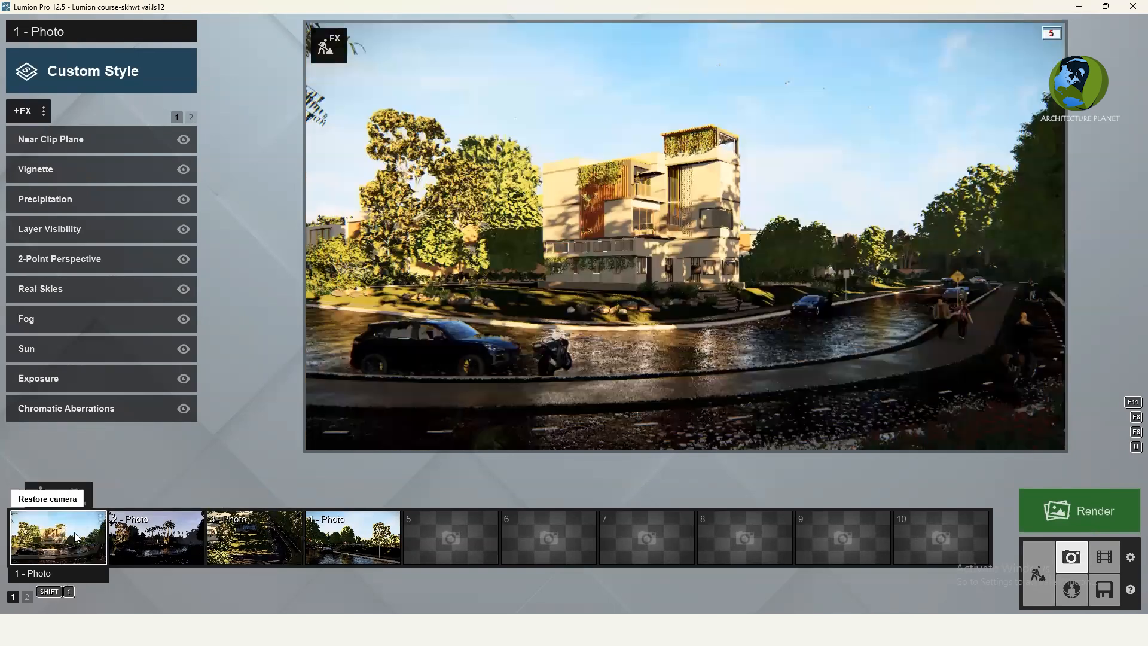
pyautogui.click(575, 253)
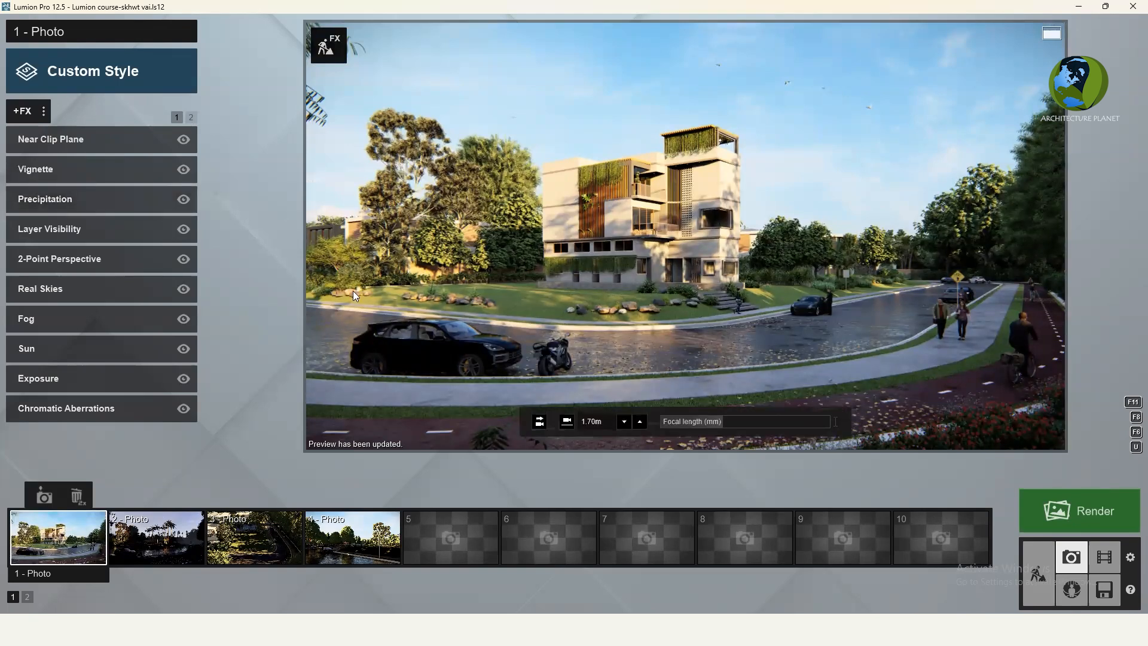
pyautogui.click(169, 535)
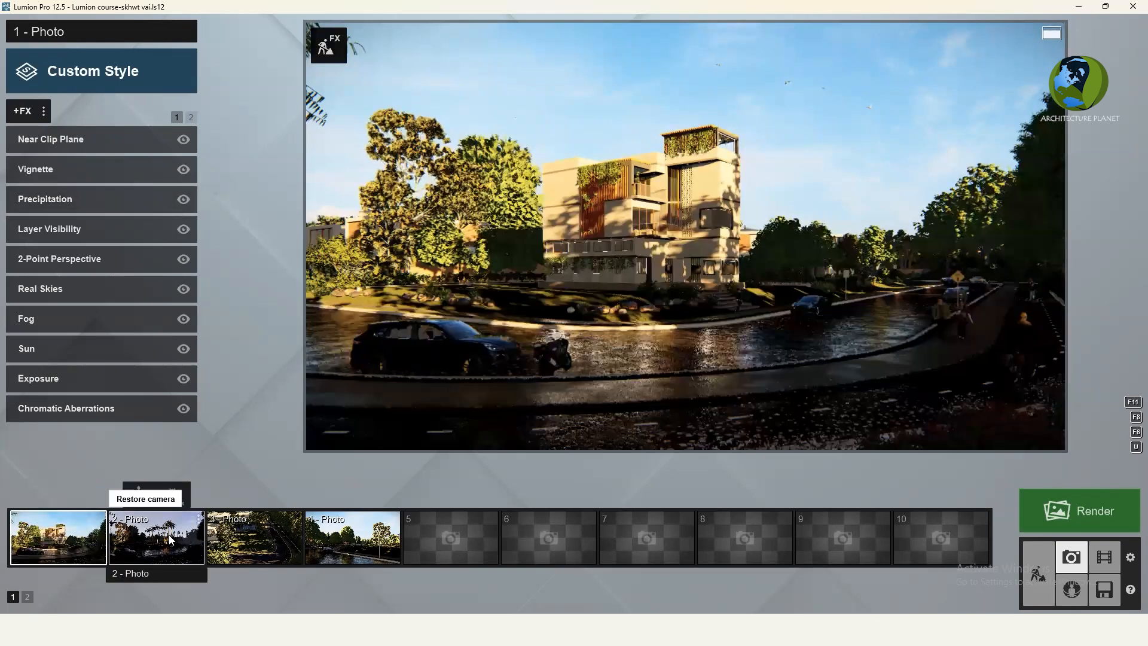
pyautogui.click(521, 229)
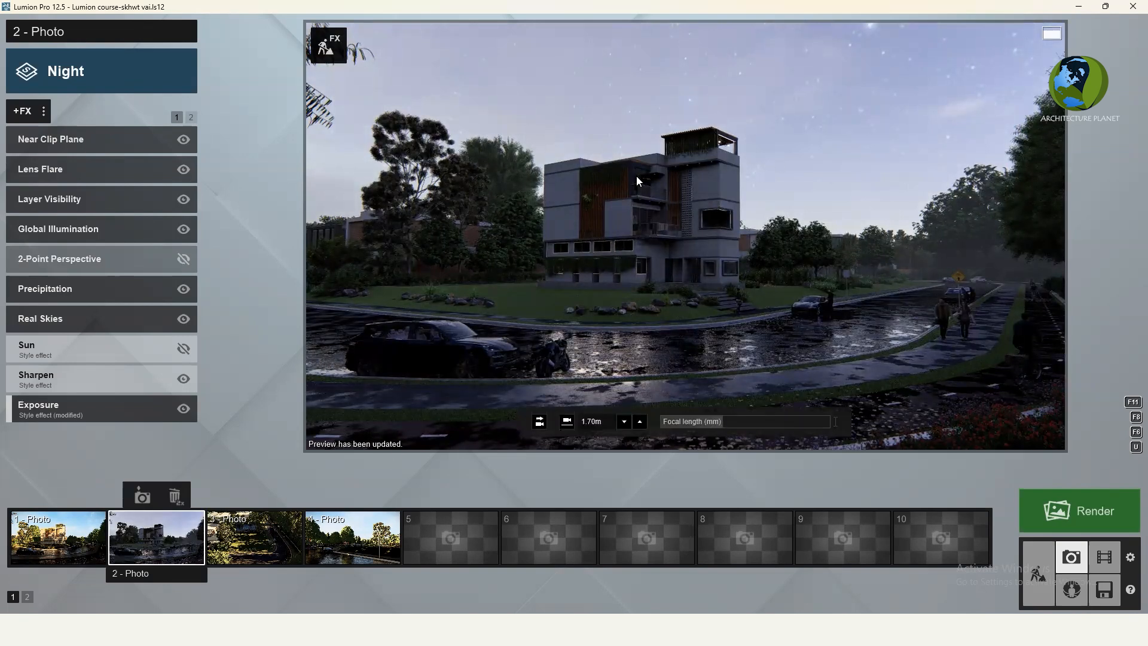
# Preview the aerial Photo 3 view and compare it with the Precipitation effect disabled and enabled
pyautogui.click(259, 546)
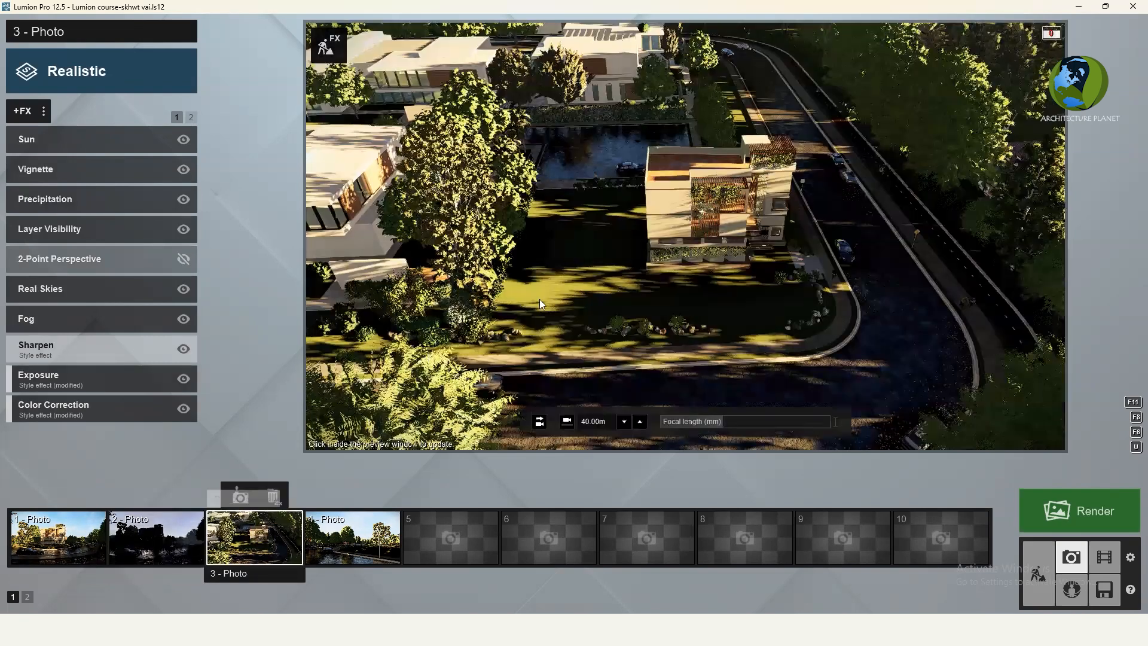
pyautogui.click(360, 449)
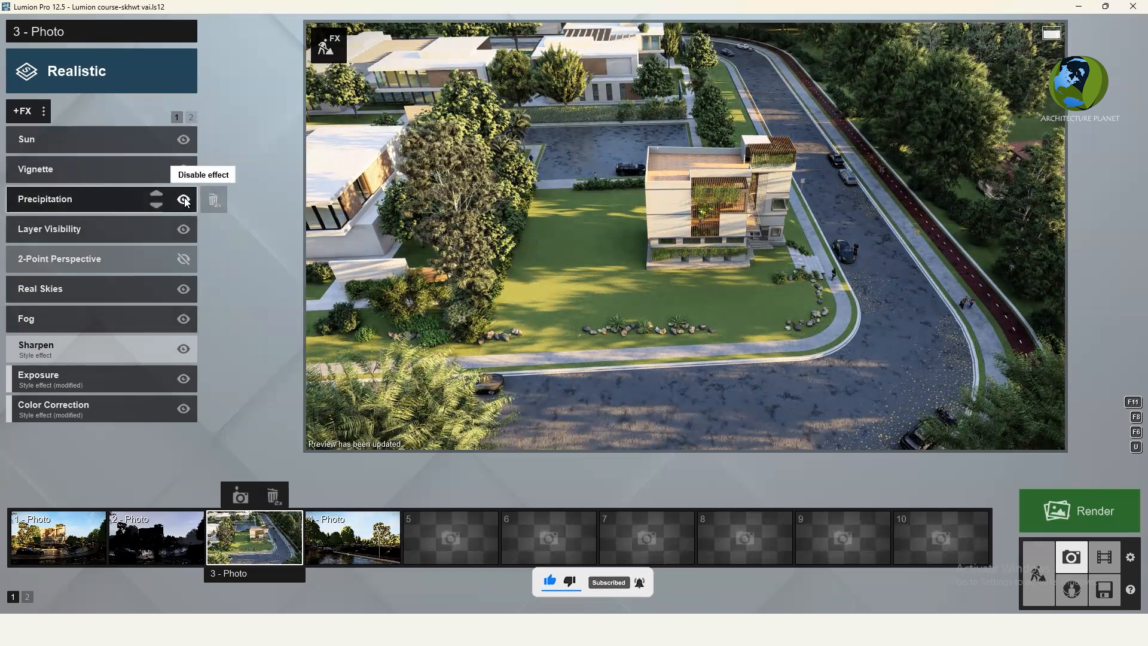
pyautogui.click(183, 200)
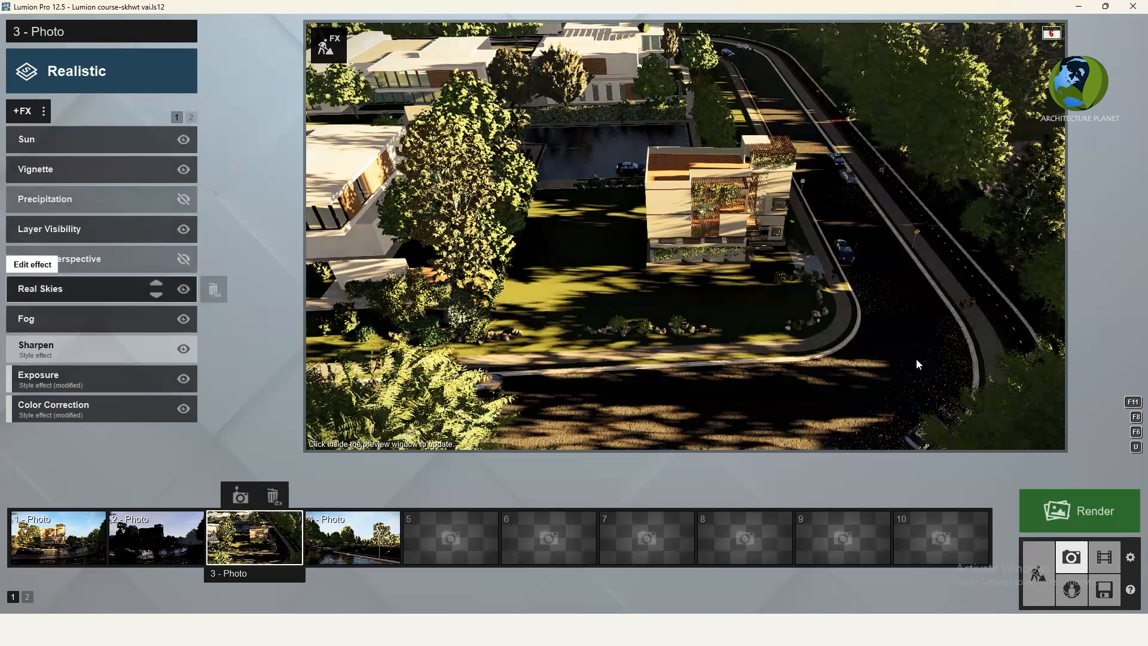
pyautogui.click(183, 200)
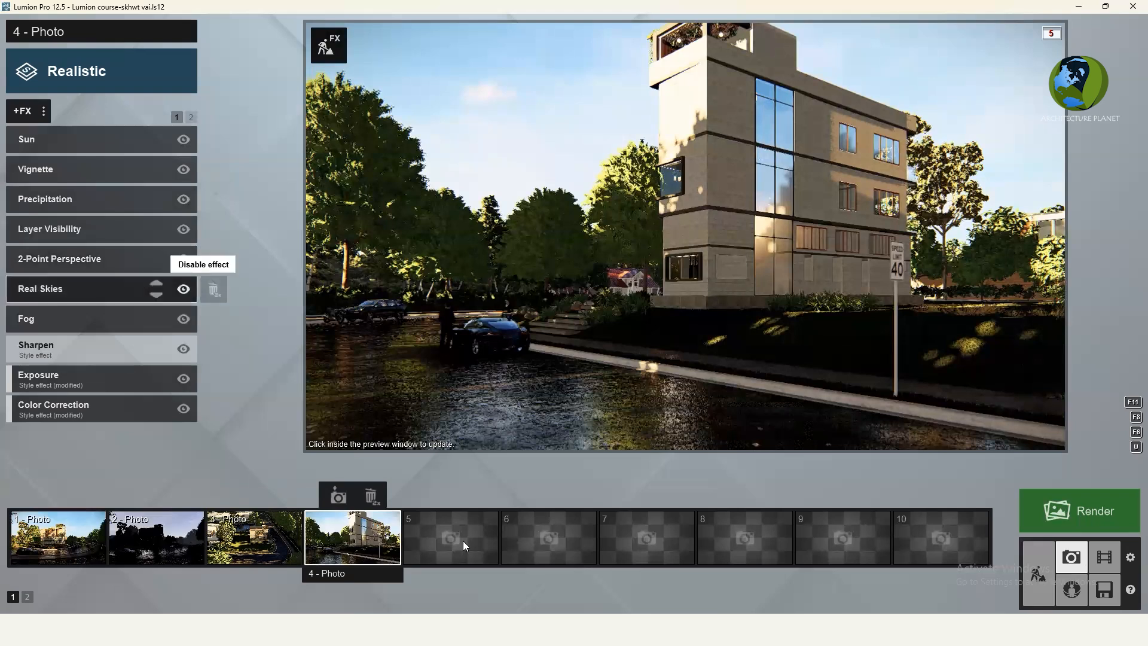
# Frame the house's front corner from street level at about 2.1 m camera height and store the view in empty photo slot 5
pyautogui.moveTo(462, 540)
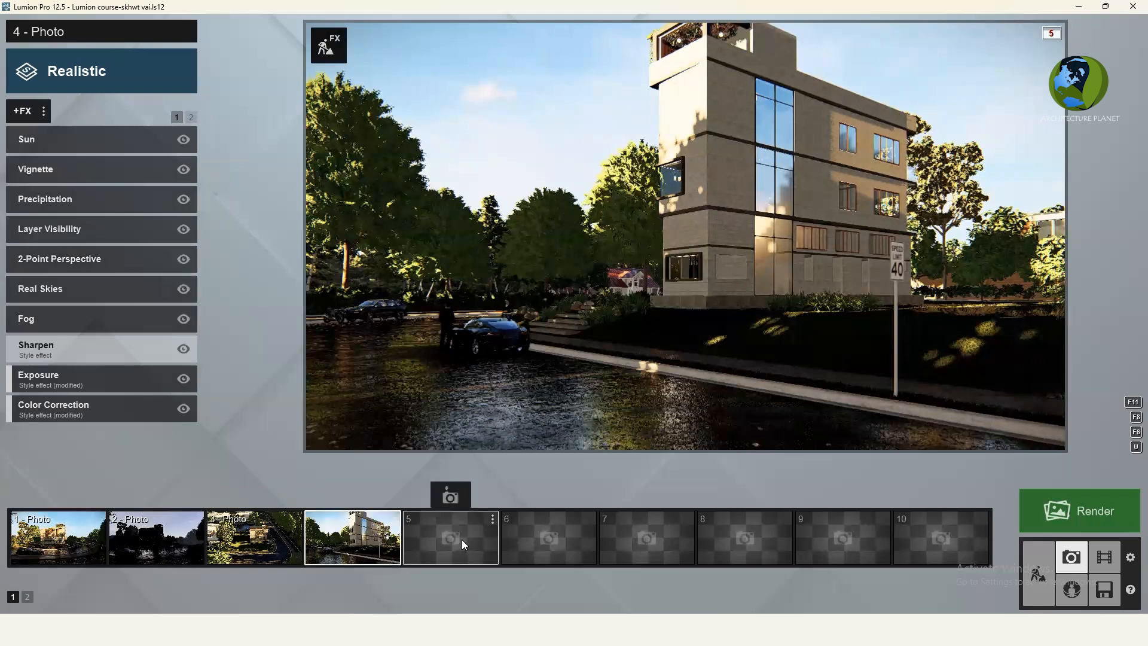
pyautogui.click(461, 539)
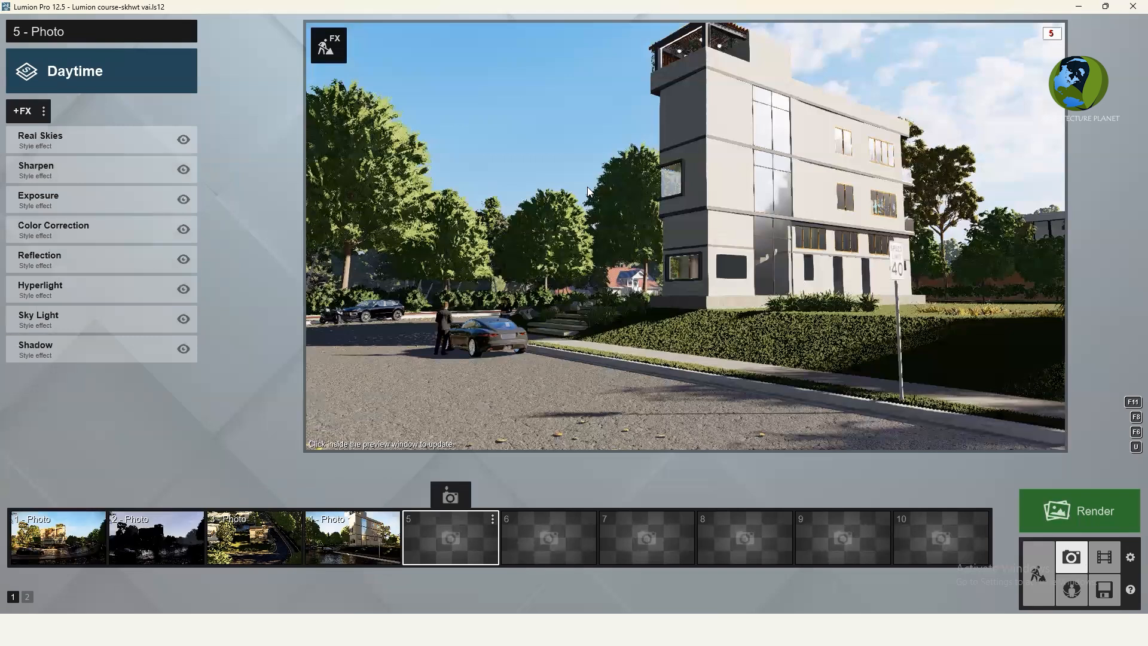
pyautogui.moveTo(552, 172)
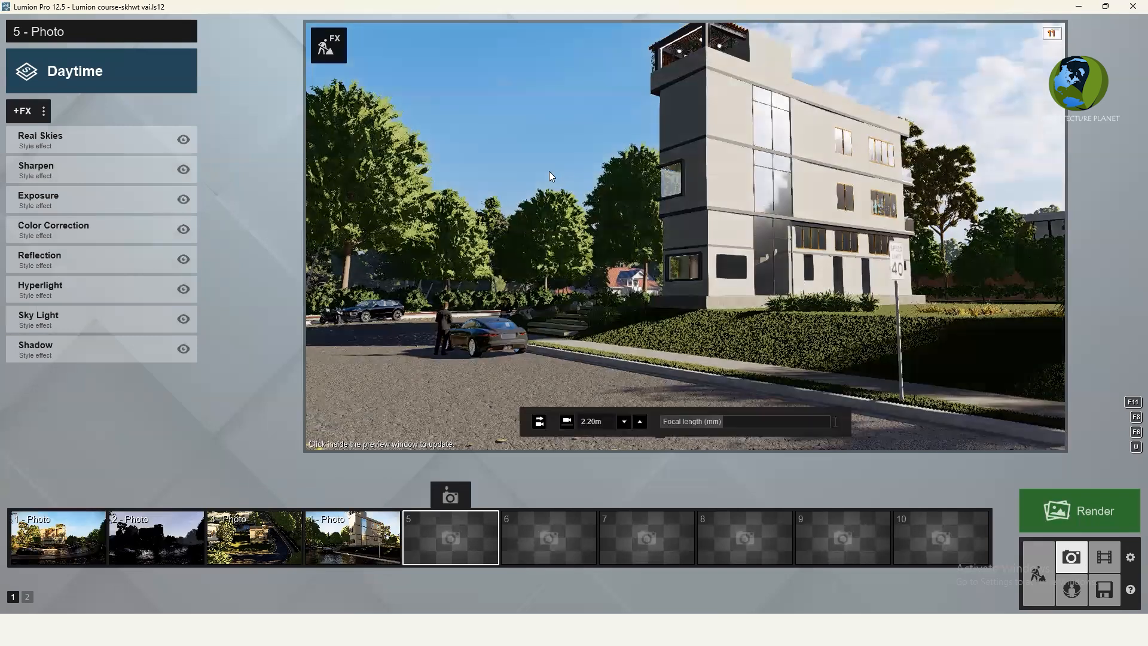
pyautogui.moveTo(556, 266); pyautogui.dragTo(718, 252, button='right')
pyautogui.press('w')
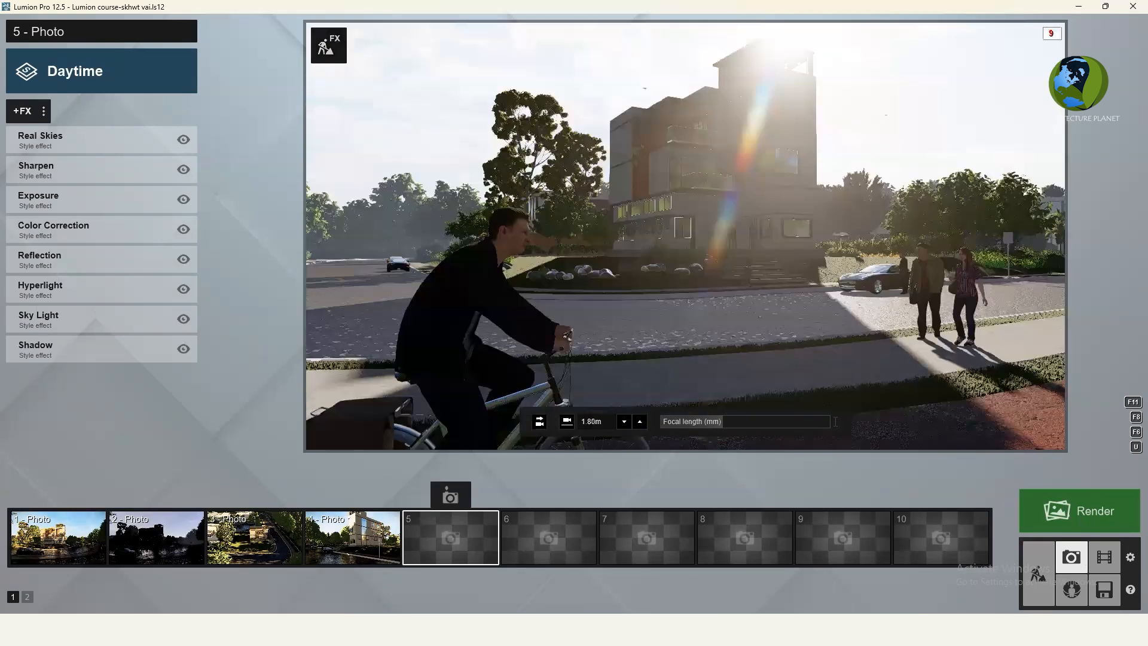
pyautogui.moveTo(686, 236); pyautogui.dragTo(686, 236, button='right')
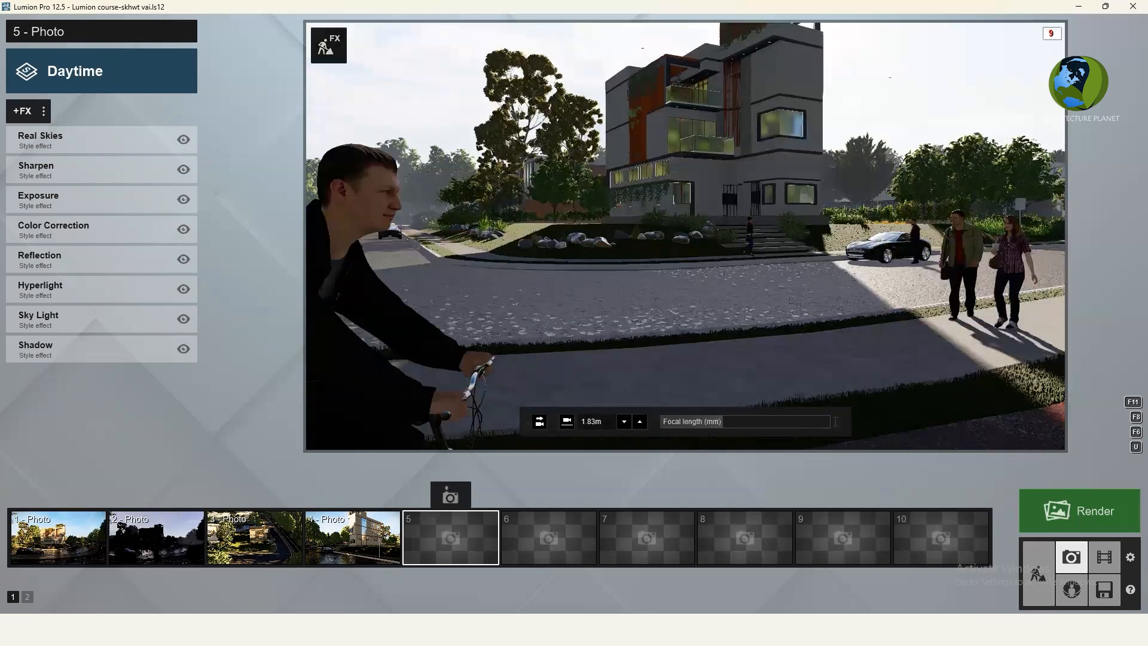
pyautogui.moveTo(686, 236); pyautogui.dragTo(686, 237, button='right')
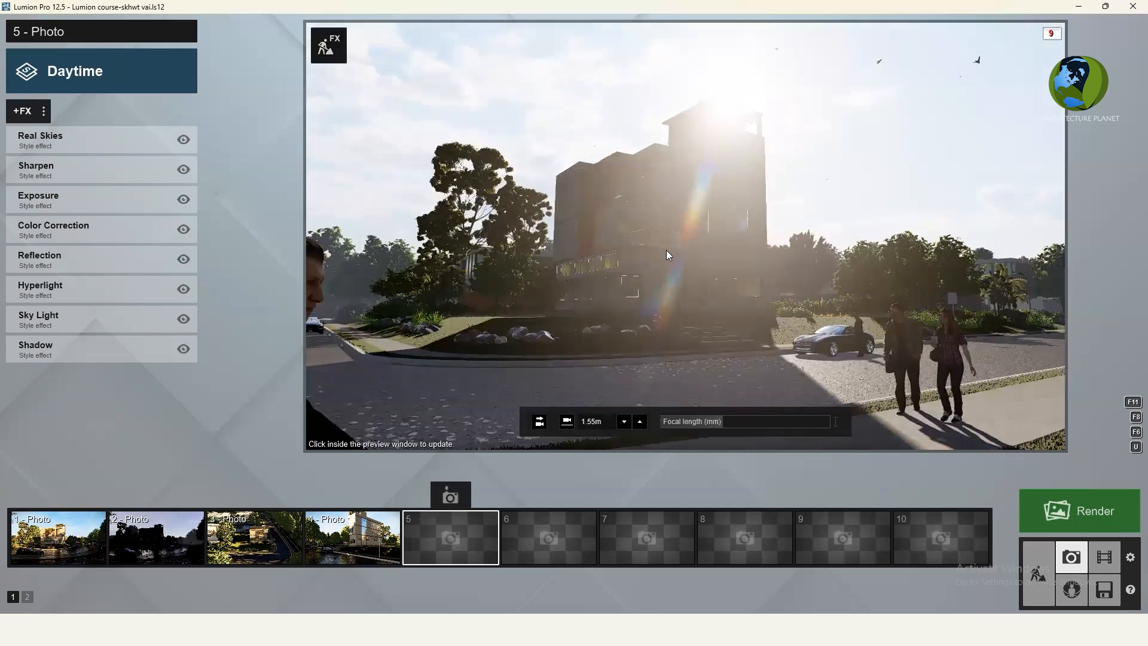
pyautogui.click(666, 245)
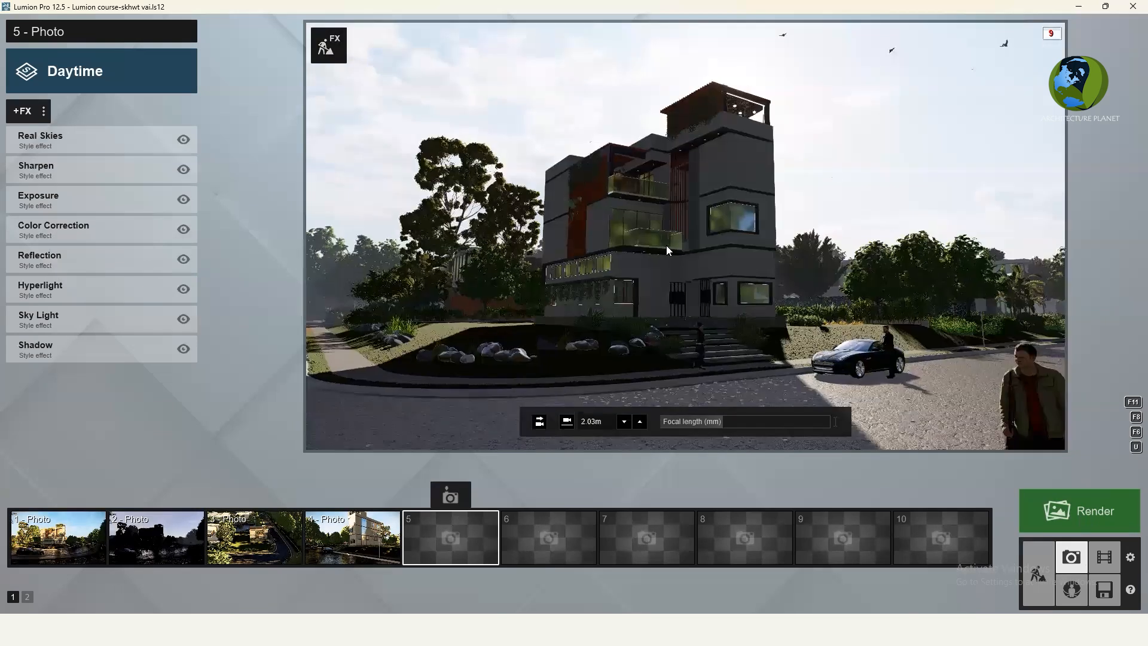
pyautogui.click(451, 494)
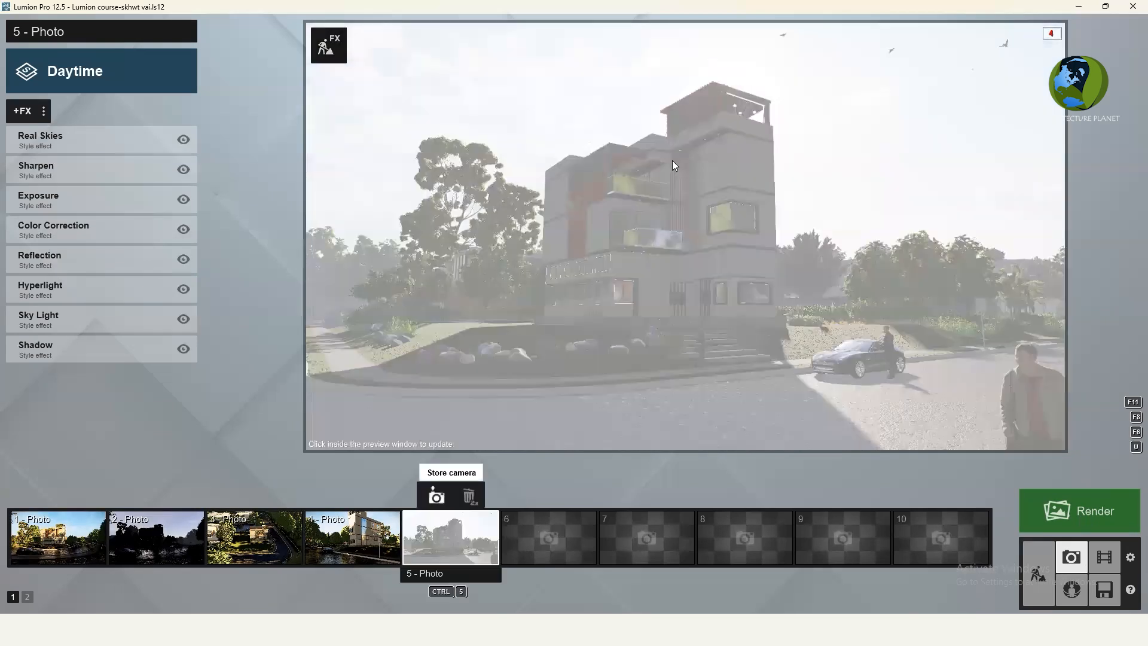
pyautogui.click(674, 164)
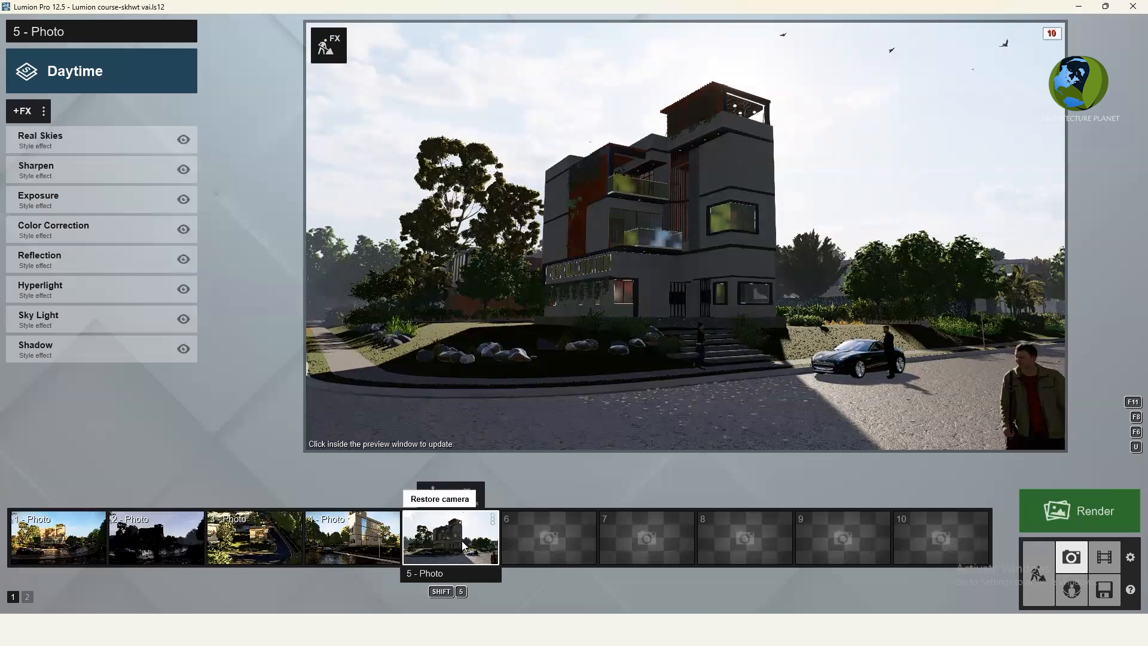
# Look through the available photo styles and apply the Overcast style to Photo 5
pyautogui.click(96, 91)
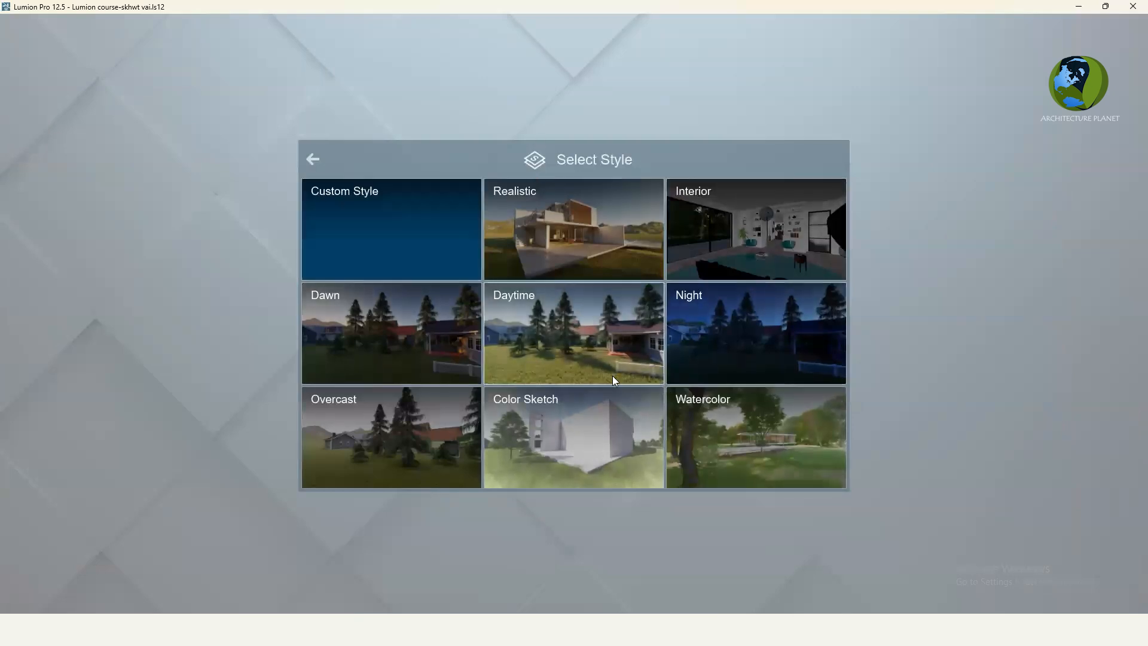
pyautogui.click(310, 160)
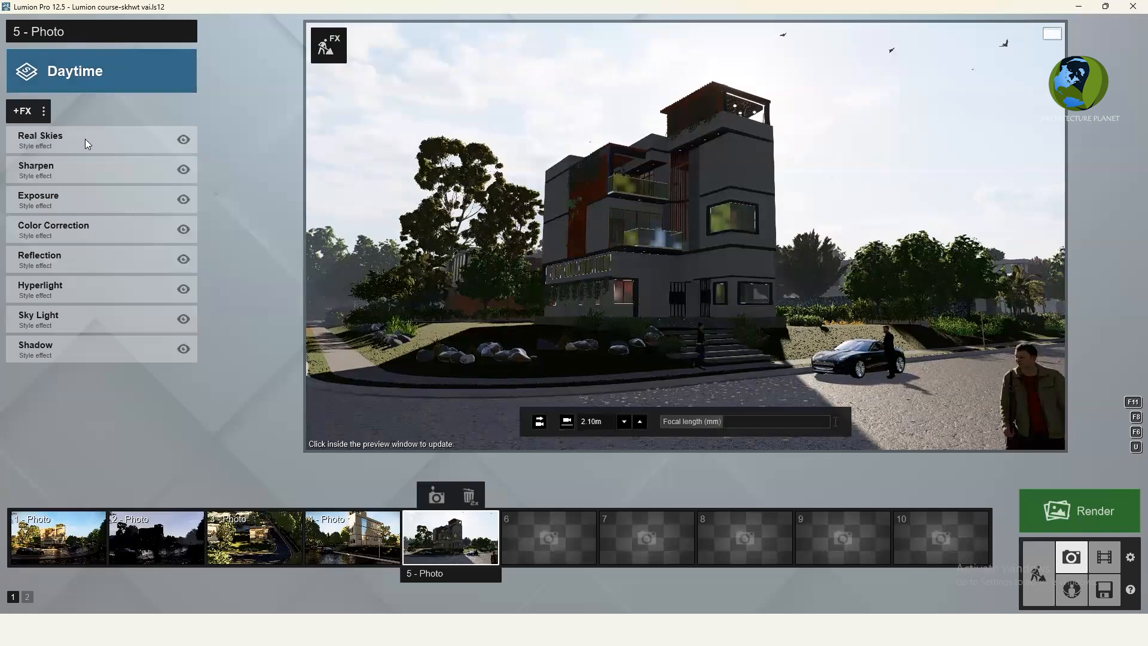
pyautogui.click(63, 70)
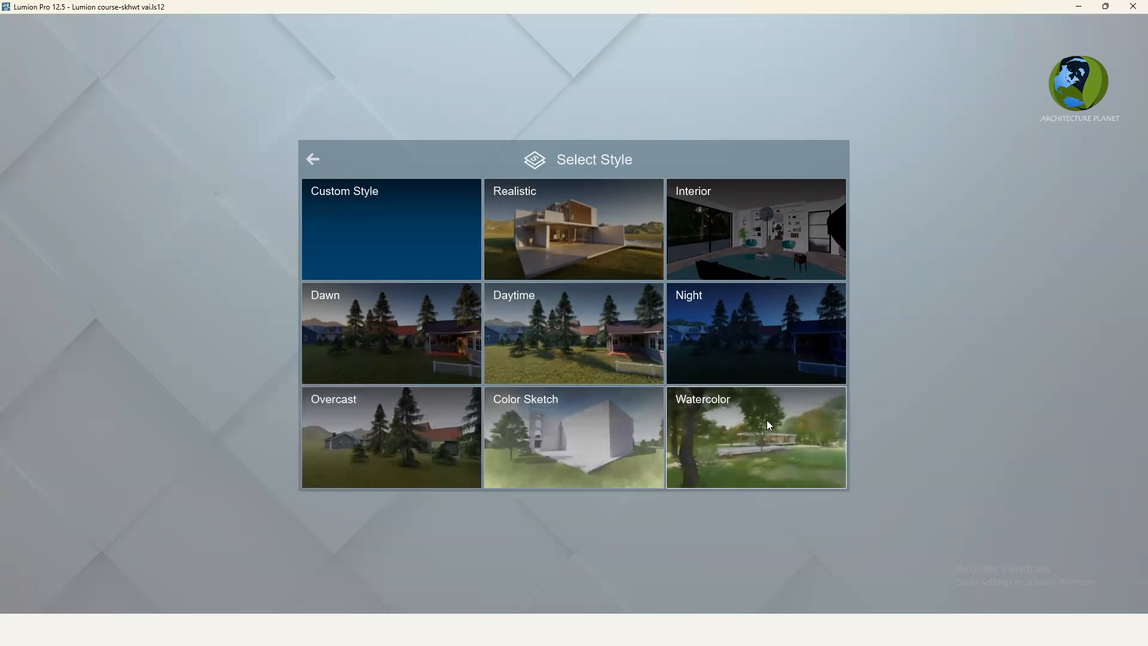
pyautogui.click(323, 407)
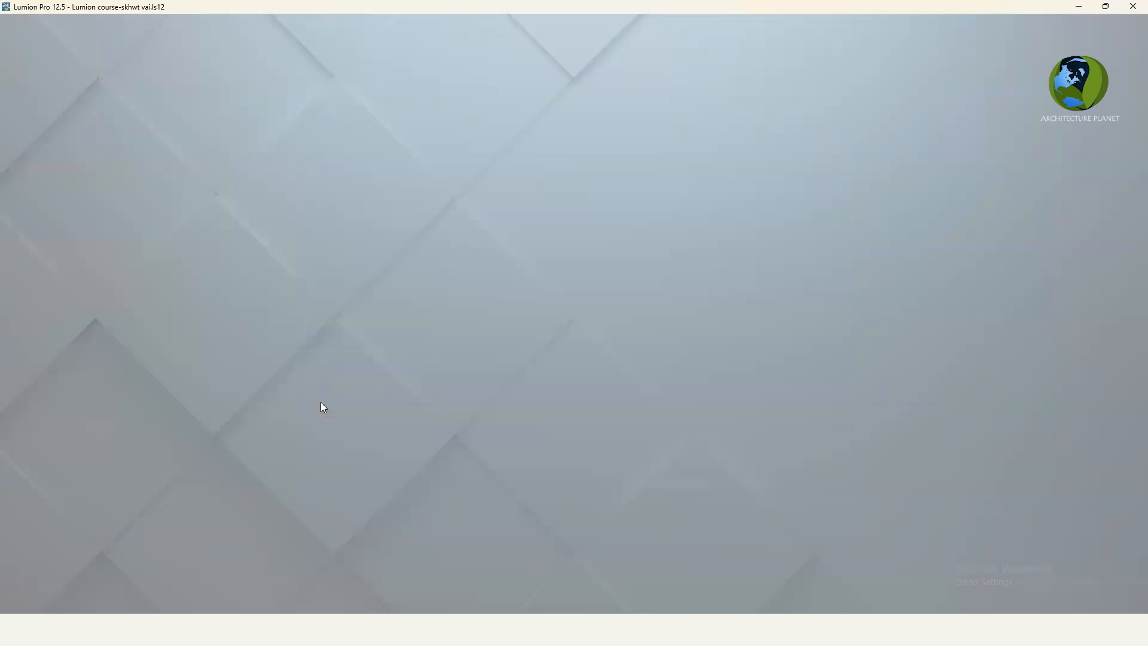